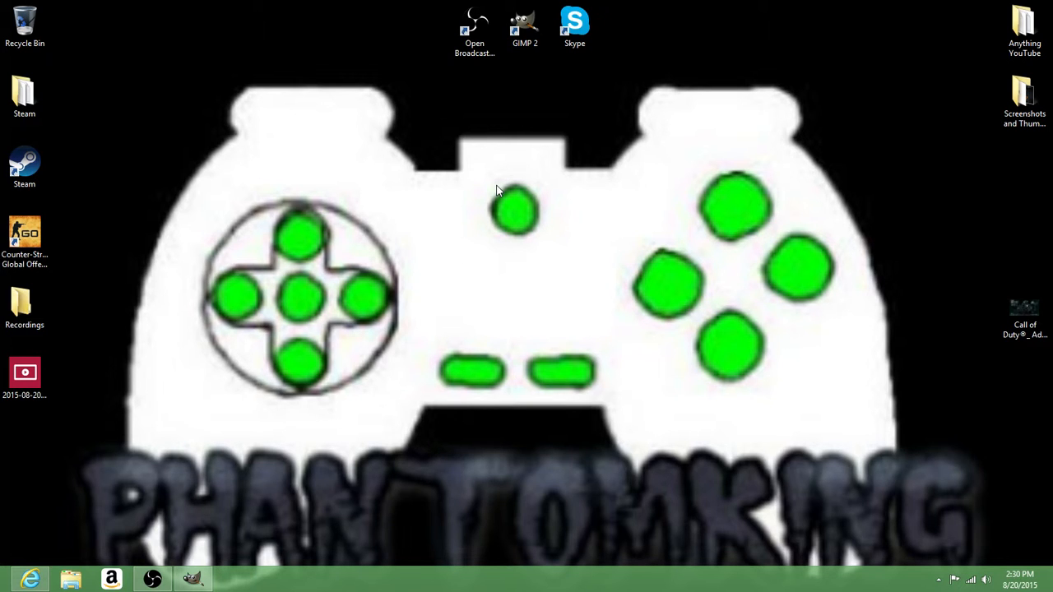
pyautogui.moveTo(526, 26); pyautogui.dragTo(495, 292)
pyautogui.moveTo(470, 228); pyautogui.dragTo(587, 341)
pyautogui.moveTo(544, 300); pyautogui.dragTo(525, 28)
pyautogui.click(514, 366)
# Switch to Internet Explorer, view the Downloads page of gimp.org from the Google results for gimp, and close the browser.
pyautogui.click(28, 579)
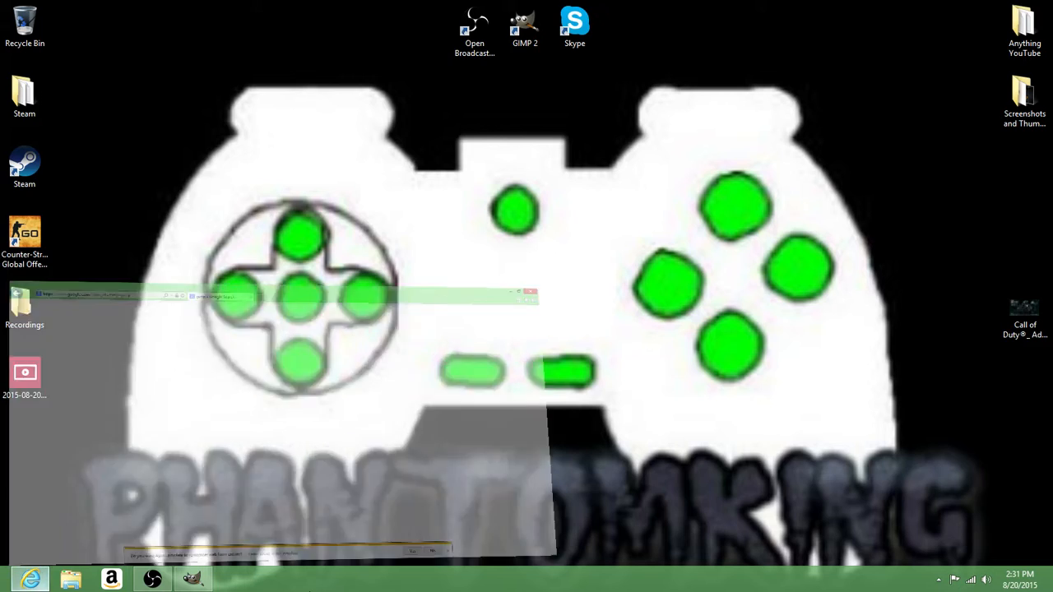
pyautogui.click(120, 75)
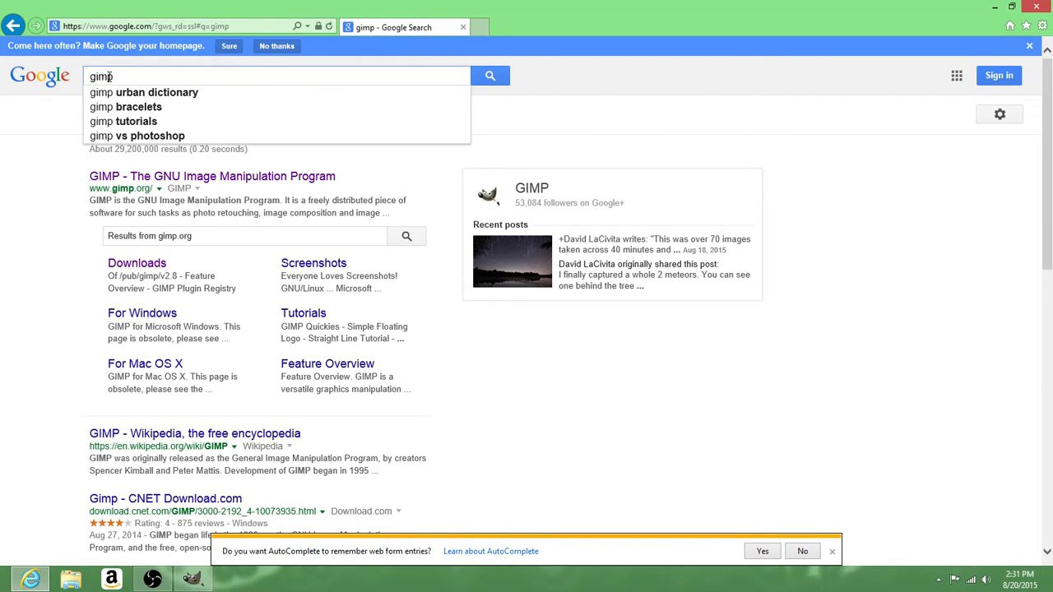
pyautogui.doubleClick(99, 77)
pyautogui.click(131, 177)
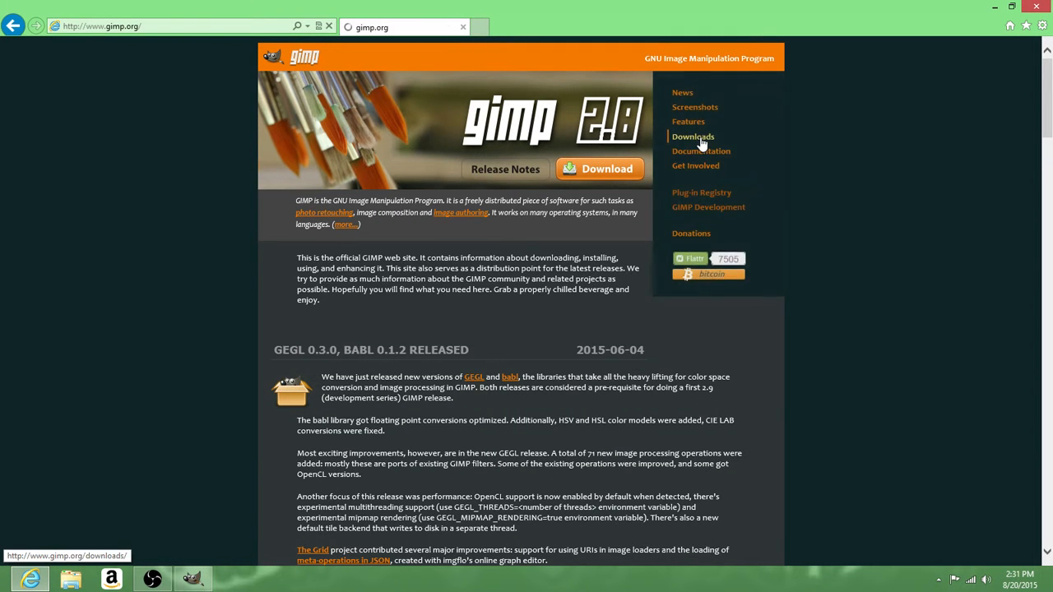
pyautogui.click(703, 139)
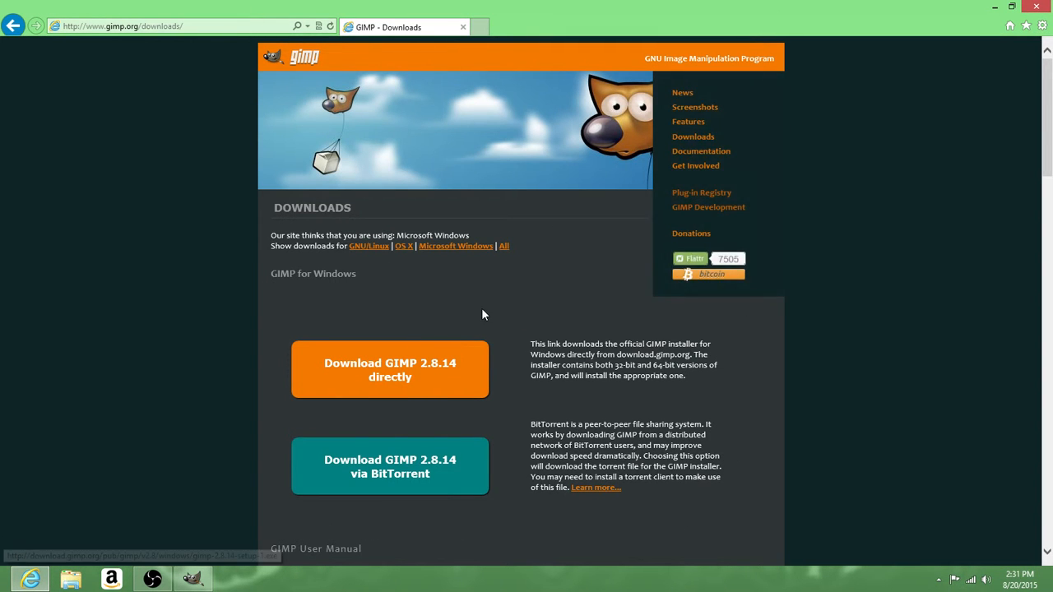
pyautogui.click(1034, 7)
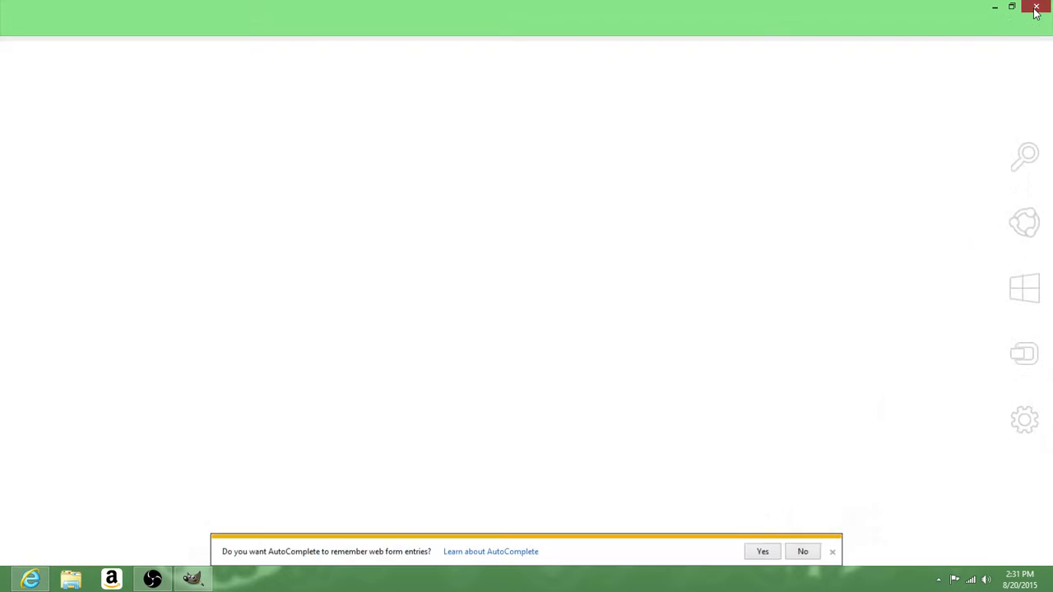
# Open the desktop's Call of Duty Advanced Warfare screenshot in GIMP, with the window maximized and the Layers dock clear of the image.
pyautogui.click(192, 579)
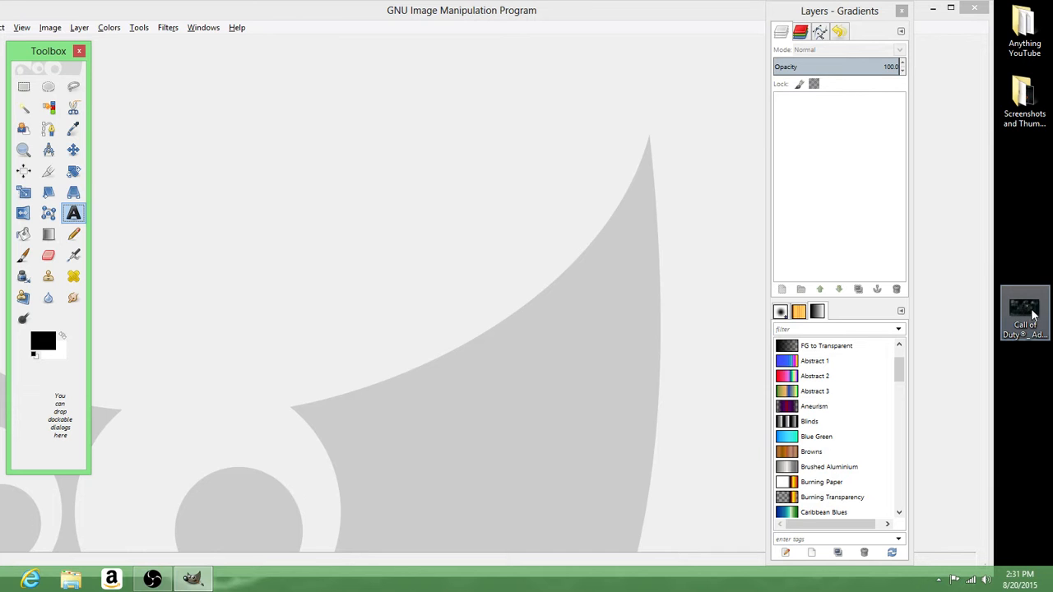
pyautogui.click(1030, 314)
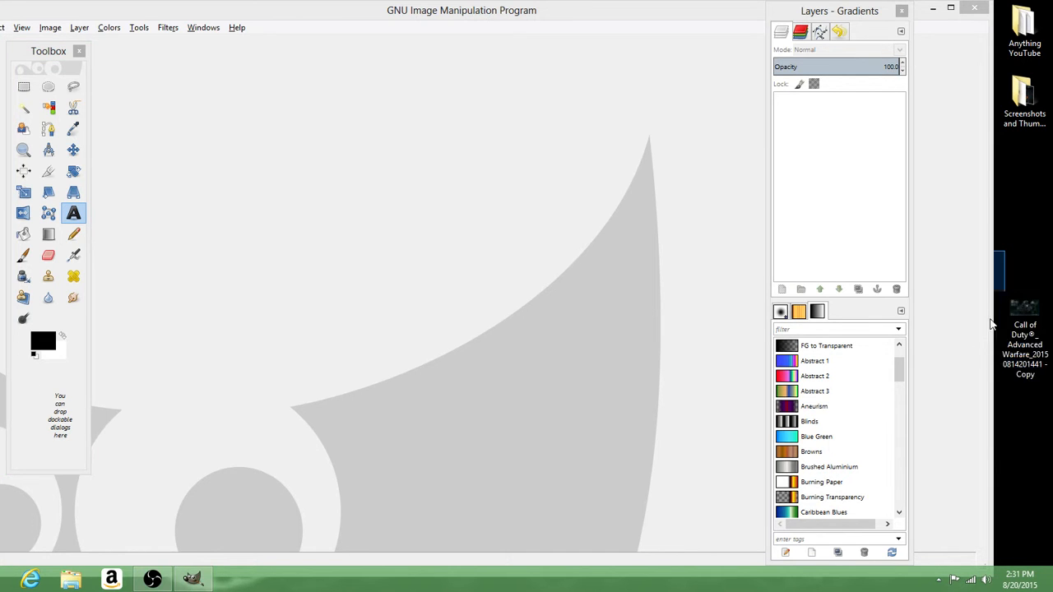
pyautogui.moveTo(1005, 255); pyautogui.dragTo(1038, 414)
pyautogui.moveTo(1005, 218); pyautogui.dragTo(1041, 408)
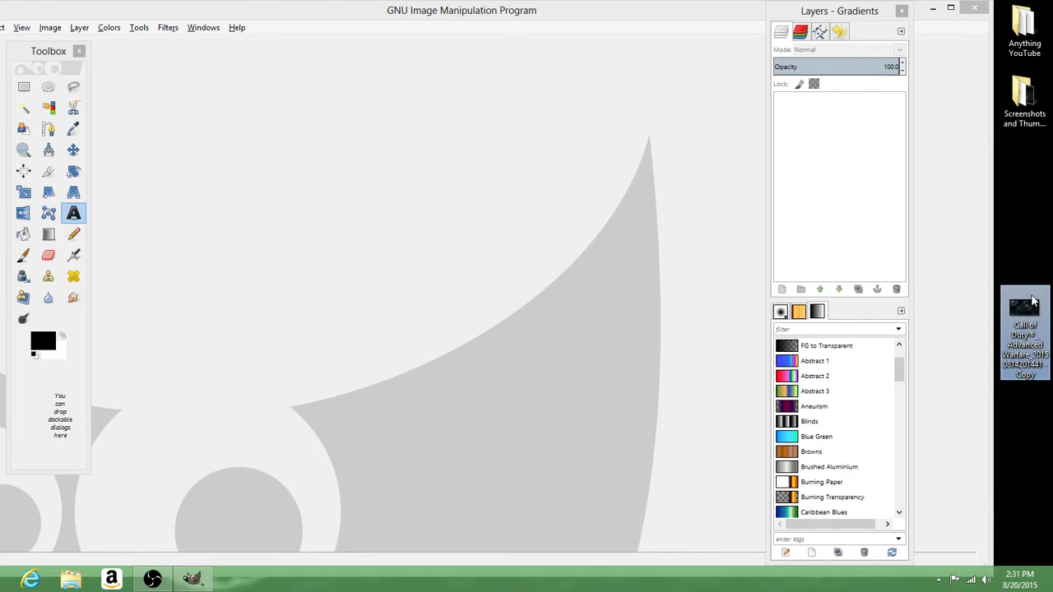
pyautogui.moveTo(1025, 314); pyautogui.dragTo(482, 272)
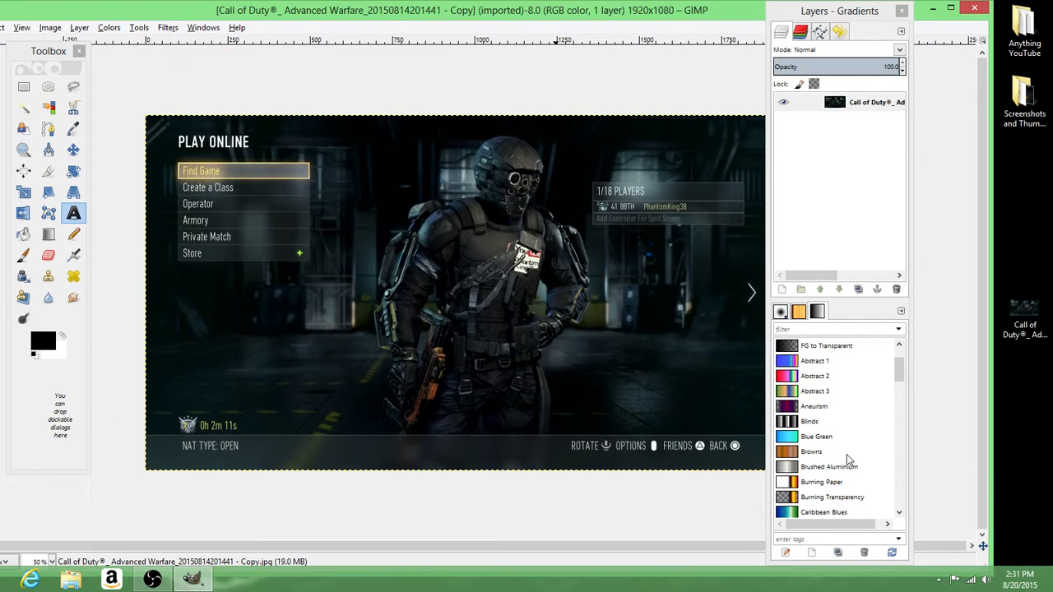
pyautogui.click(951, 7)
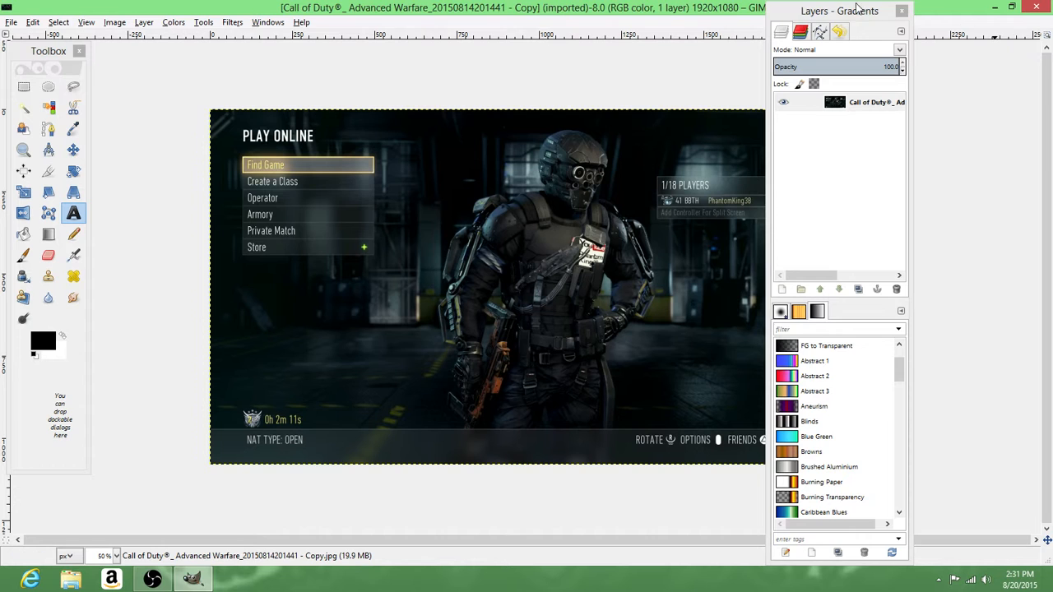
pyautogui.moveTo(858, 10); pyautogui.dragTo(1000, 9)
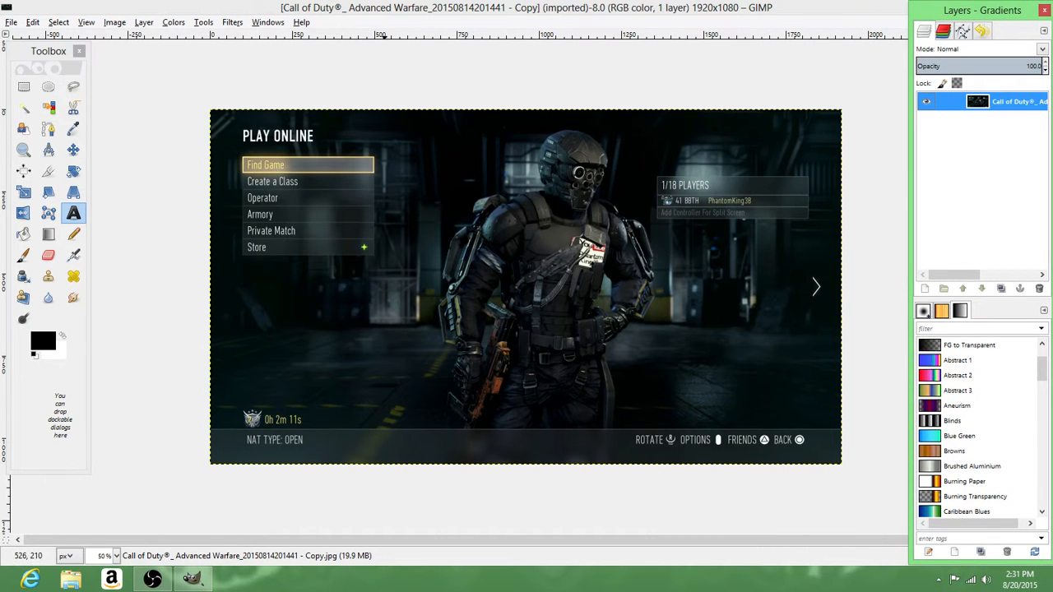
# Scale the screenshot to 1280 × 720 pixels.
pyautogui.click(116, 23)
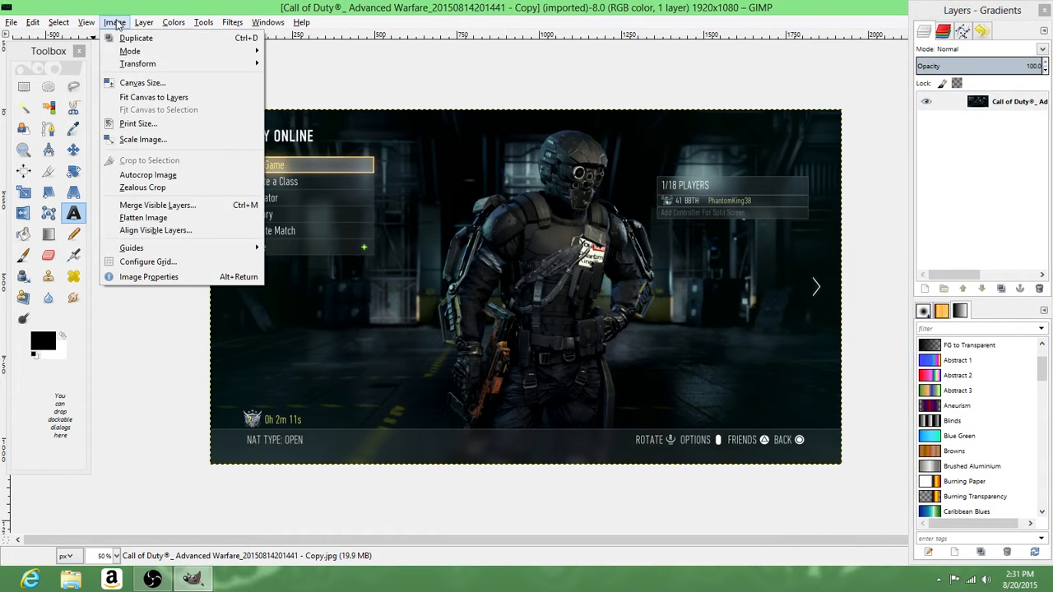
pyautogui.click(134, 140)
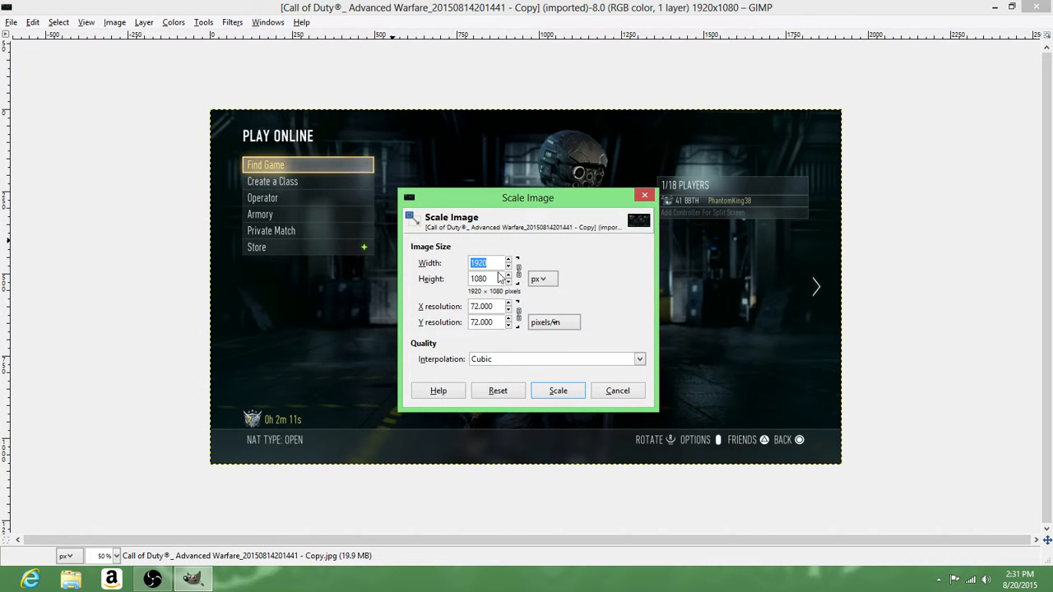
pyautogui.press('BackSpace')
pyautogui.write('80')
pyautogui.click(491, 278)
pyautogui.doubleClick(491, 280)
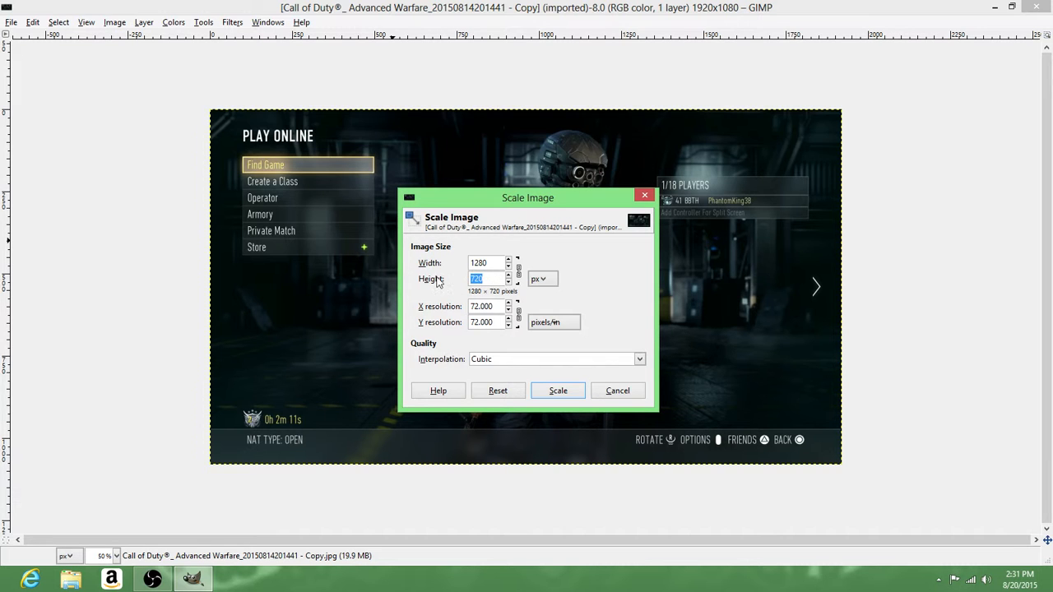
pyautogui.click(558, 391)
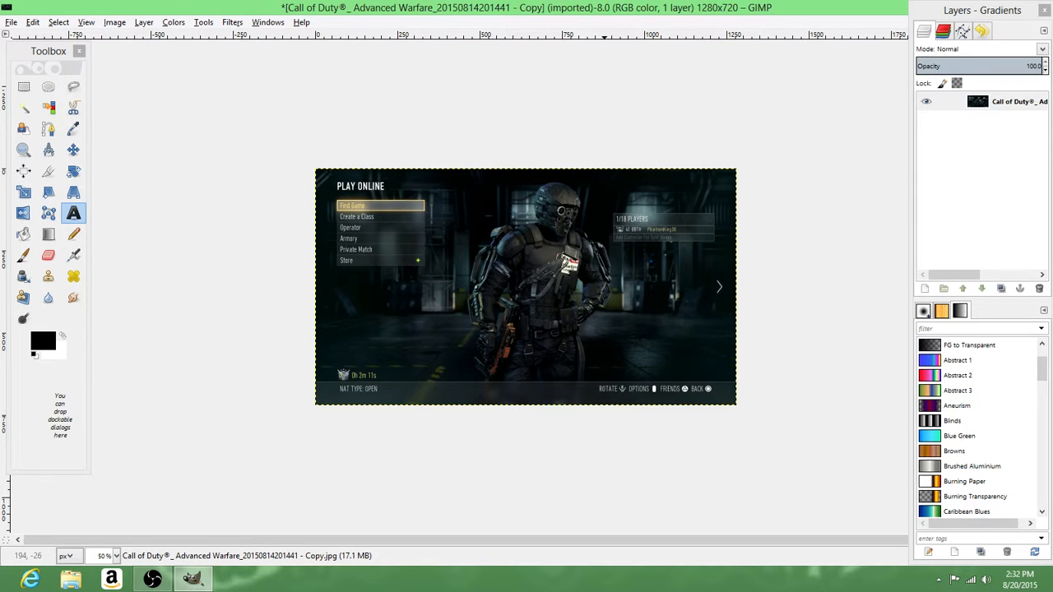
# Apply a Gaussian Blur to the screenshot with a 10 px horizontal and vertical radius, using the RLE method.
pyautogui.click(231, 25)
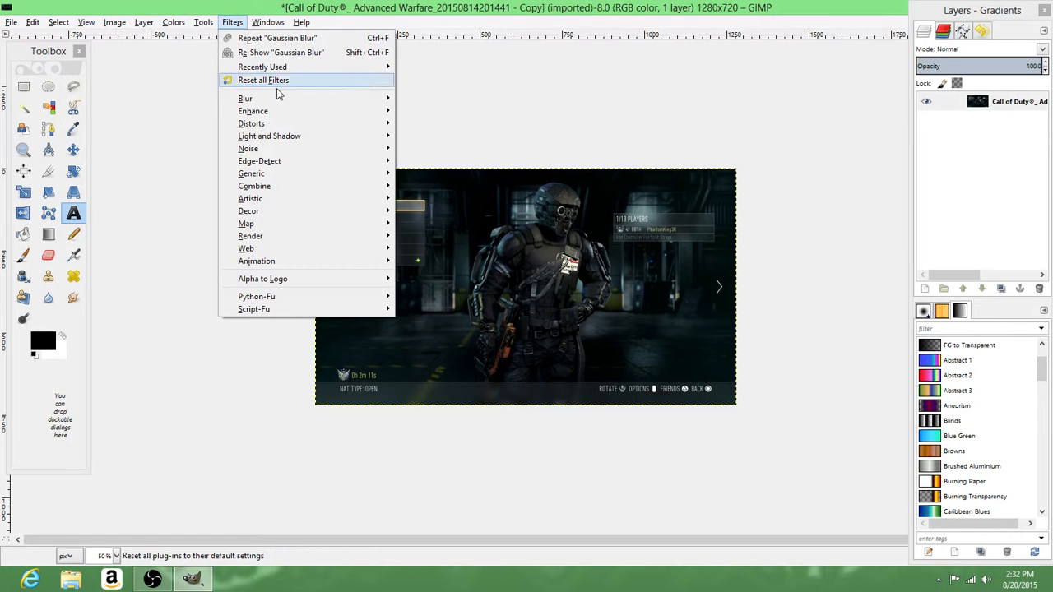
pyautogui.moveTo(284, 99)
pyautogui.click(441, 109)
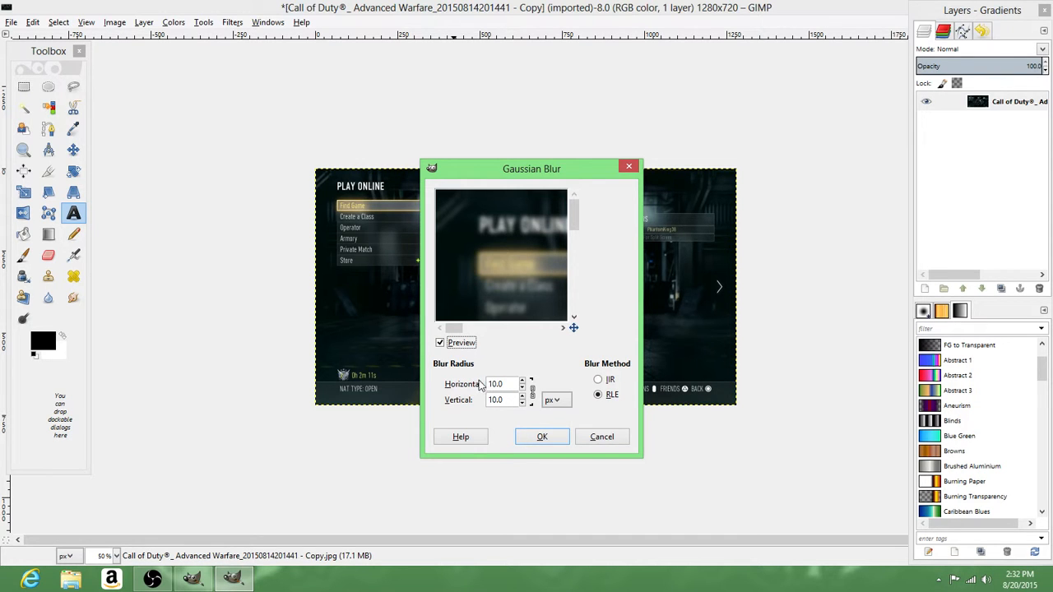
pyautogui.click(512, 383)
pyautogui.click(513, 383)
pyautogui.moveTo(513, 383); pyautogui.dragTo(462, 386)
pyautogui.click(555, 444)
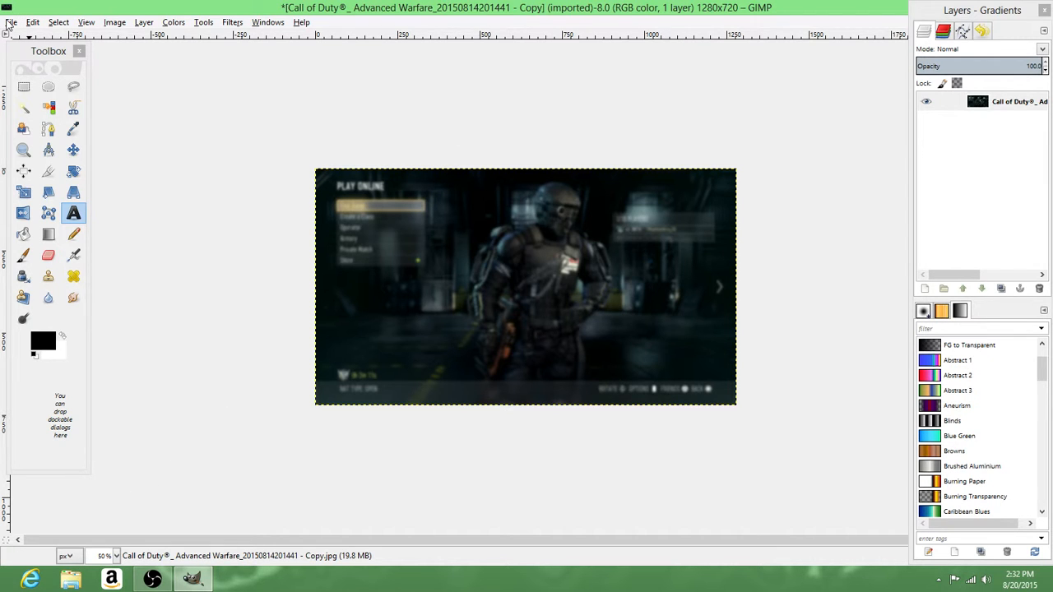
# Open COD AW Label.png from the Pictures folder as a separate image.
pyautogui.click(10, 22)
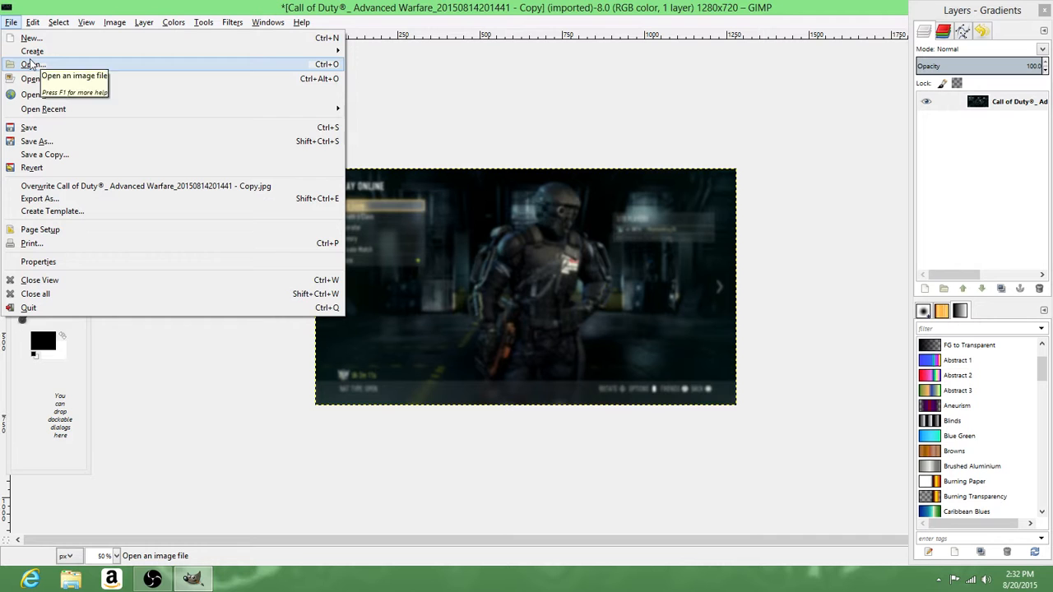
pyautogui.click(33, 64)
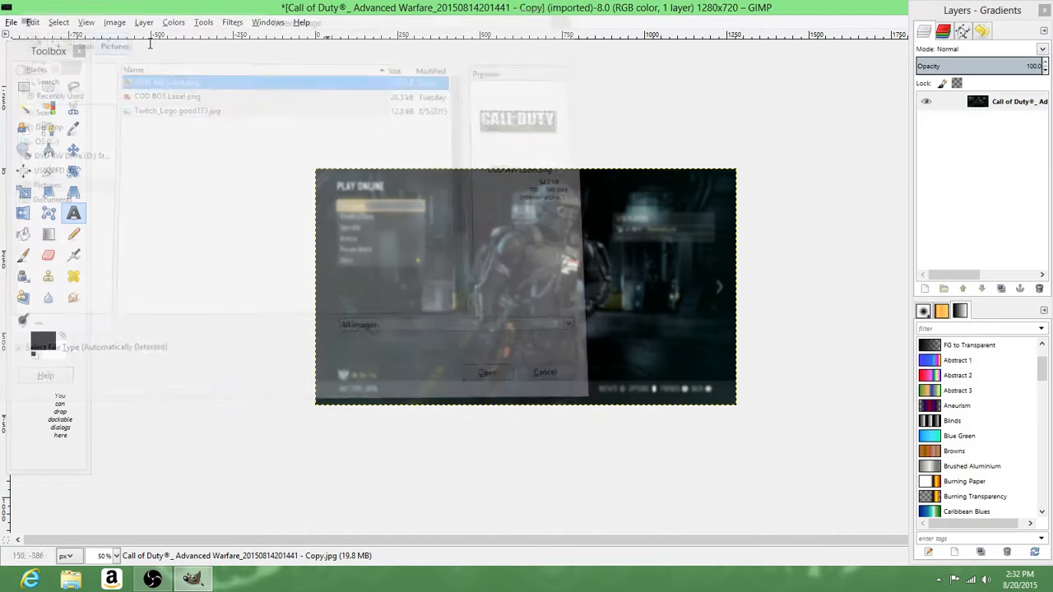
pyautogui.click(10, 22)
pyautogui.click(33, 65)
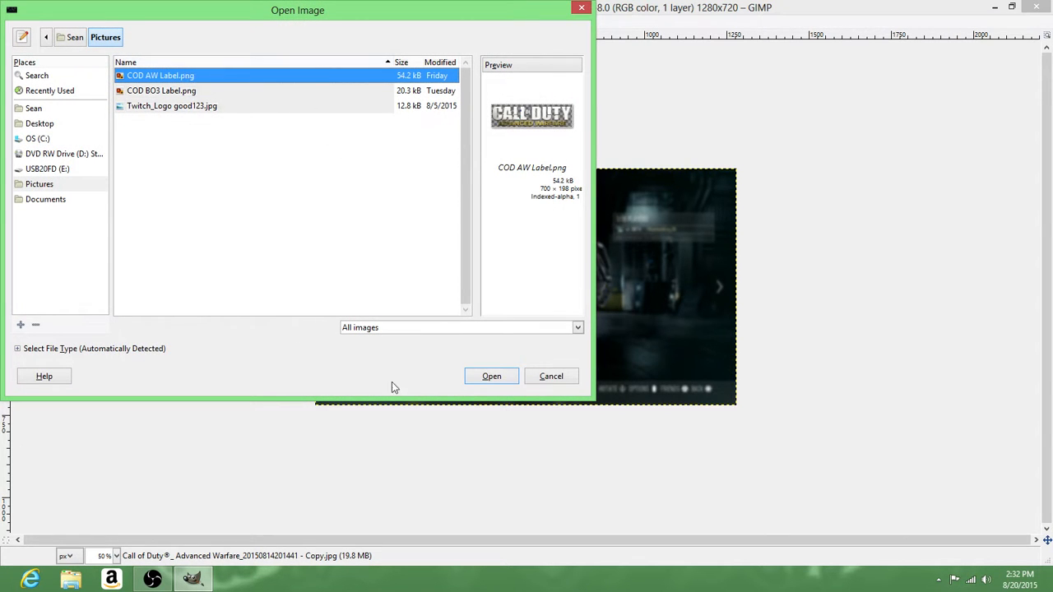
pyautogui.click(489, 378)
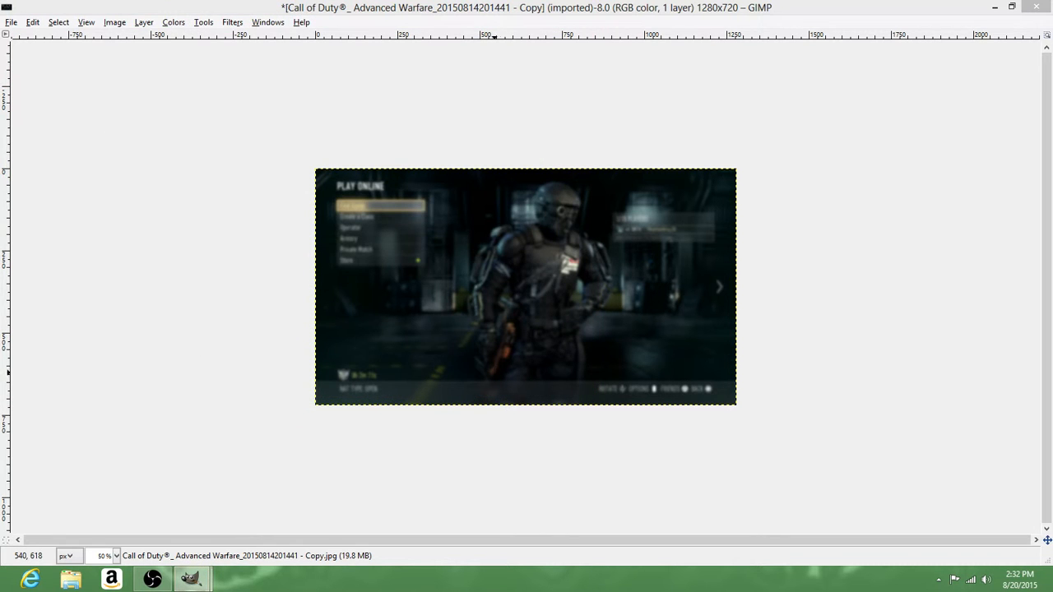
# Copy the Call of Duty Advanced Warfare logo, close its image, and paste the logo into the blurred screenshot.
pyautogui.click(994, 7)
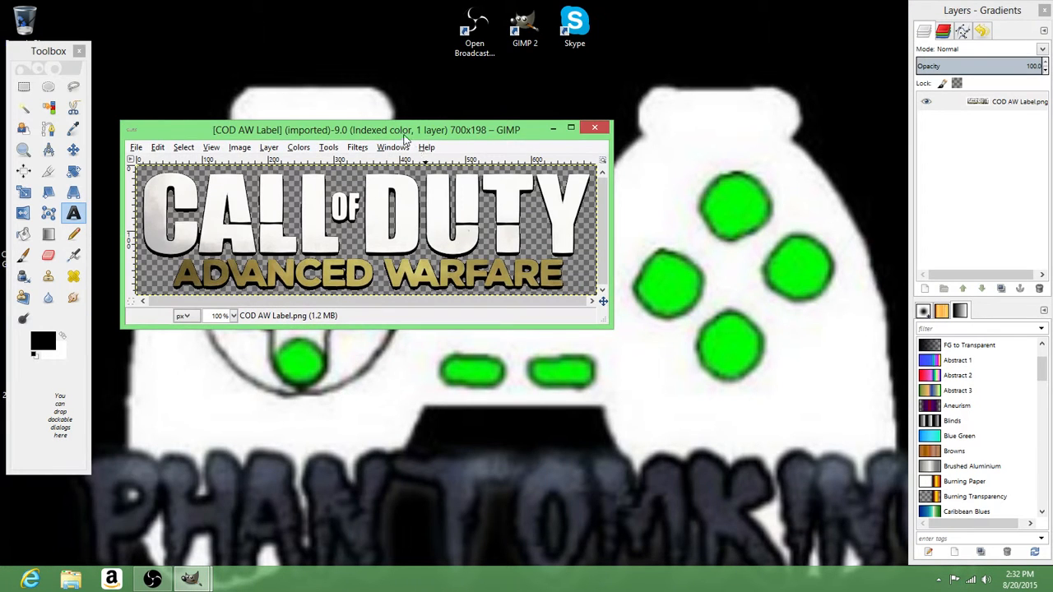
pyautogui.moveTo(403, 137); pyautogui.dragTo(479, 128)
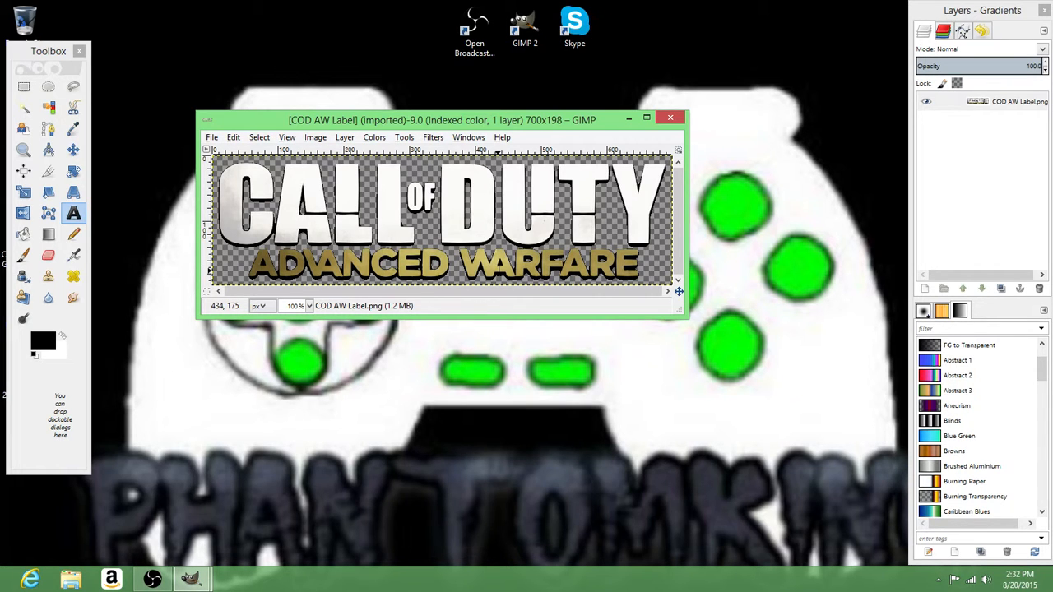
pyautogui.hotkey('ctrl', 'c')
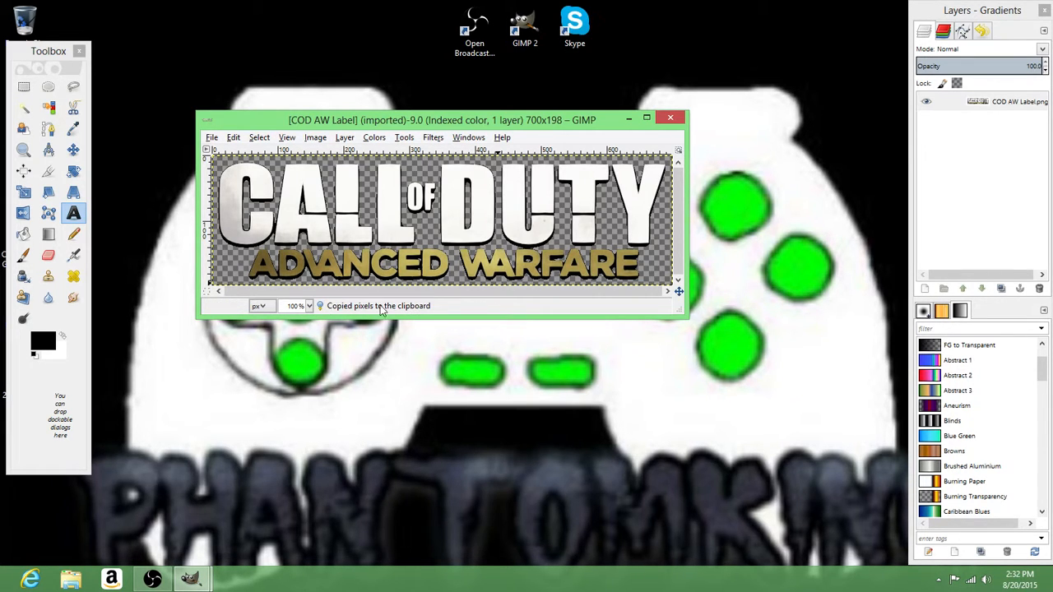
pyautogui.click(669, 120)
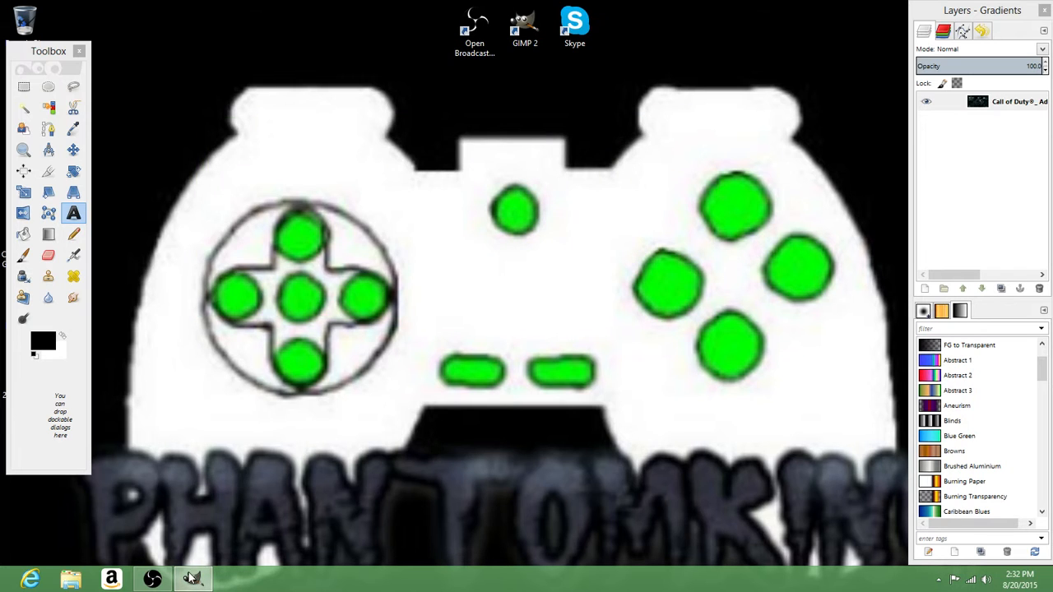
pyautogui.click(191, 579)
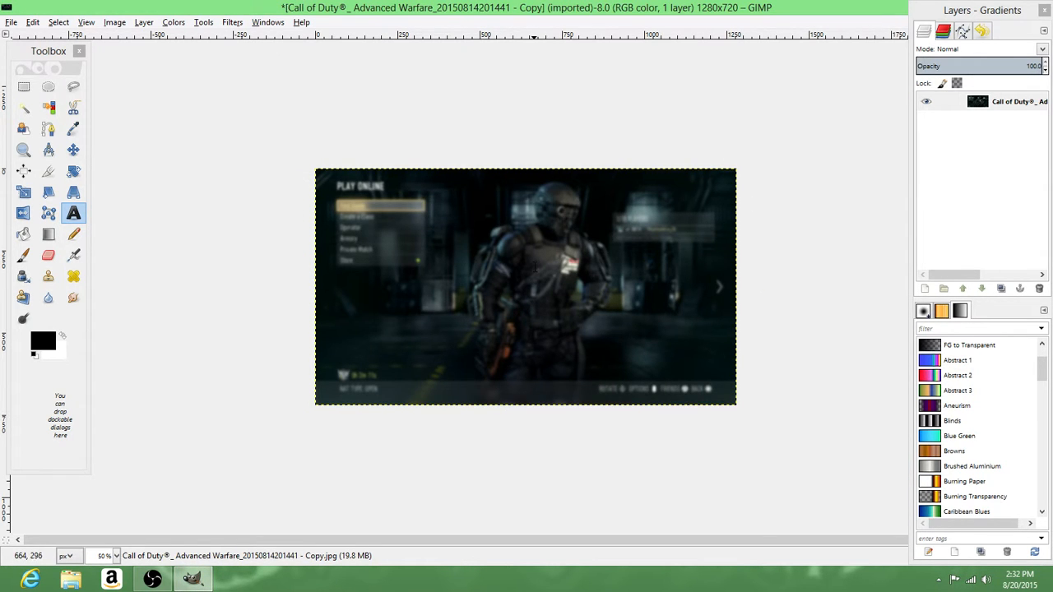
pyautogui.hotkey('ctrl', 'v')
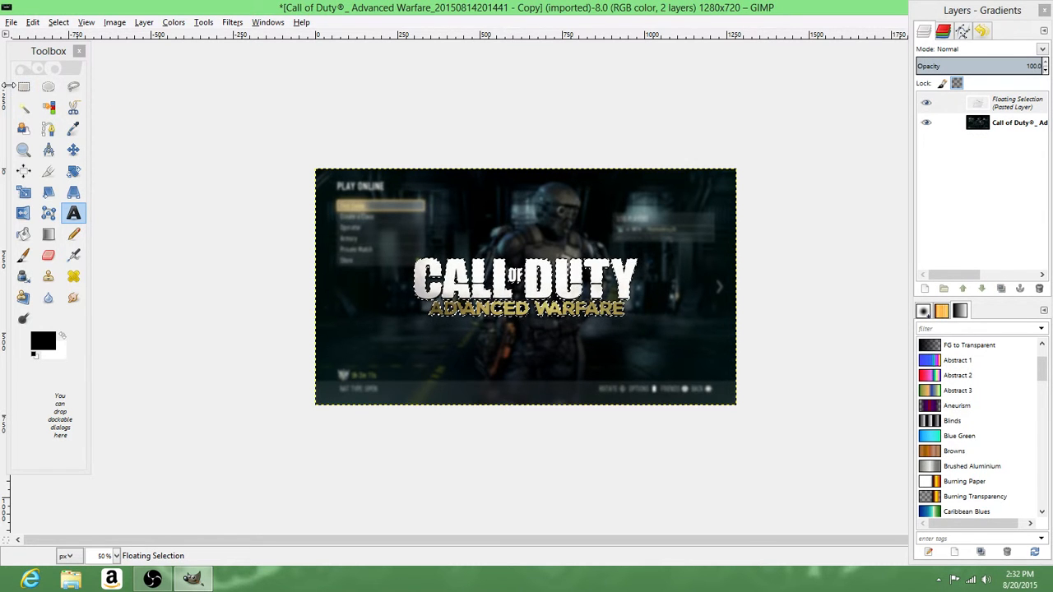
# Move the pasted logo near the upper edge of the screenshot and center it horizontally with the Align tool.
pyautogui.click(24, 89)
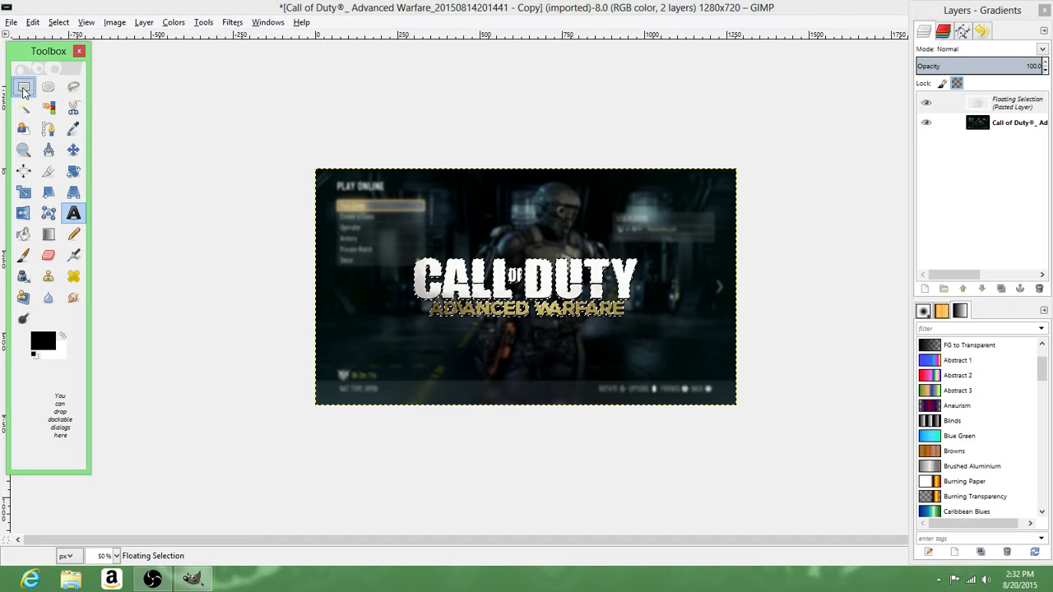
pyautogui.moveTo(494, 280); pyautogui.dragTo(542, 210)
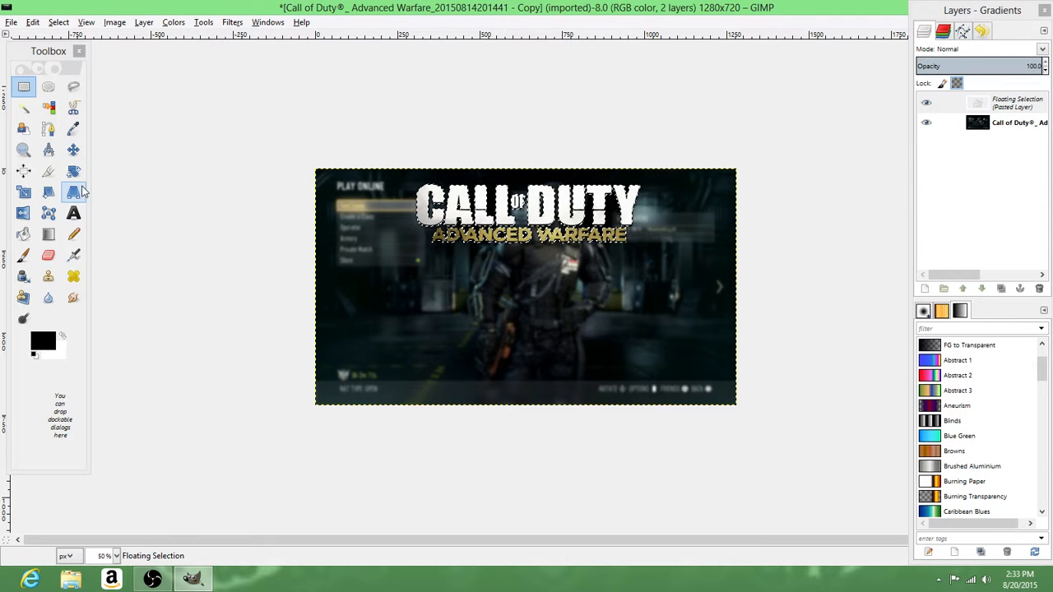
pyautogui.click(23, 170)
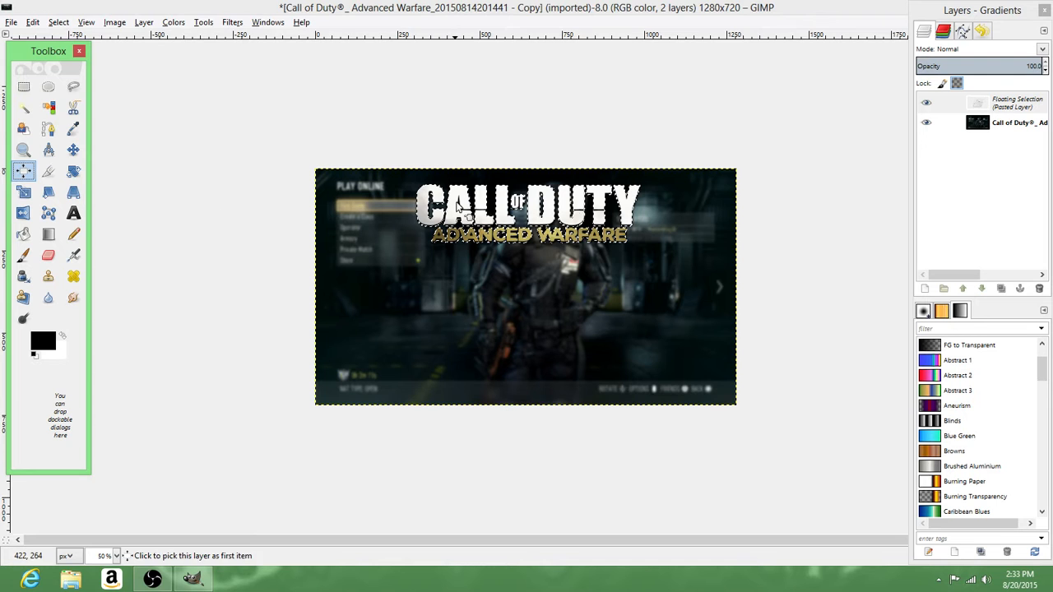
pyautogui.doubleClick(23, 170)
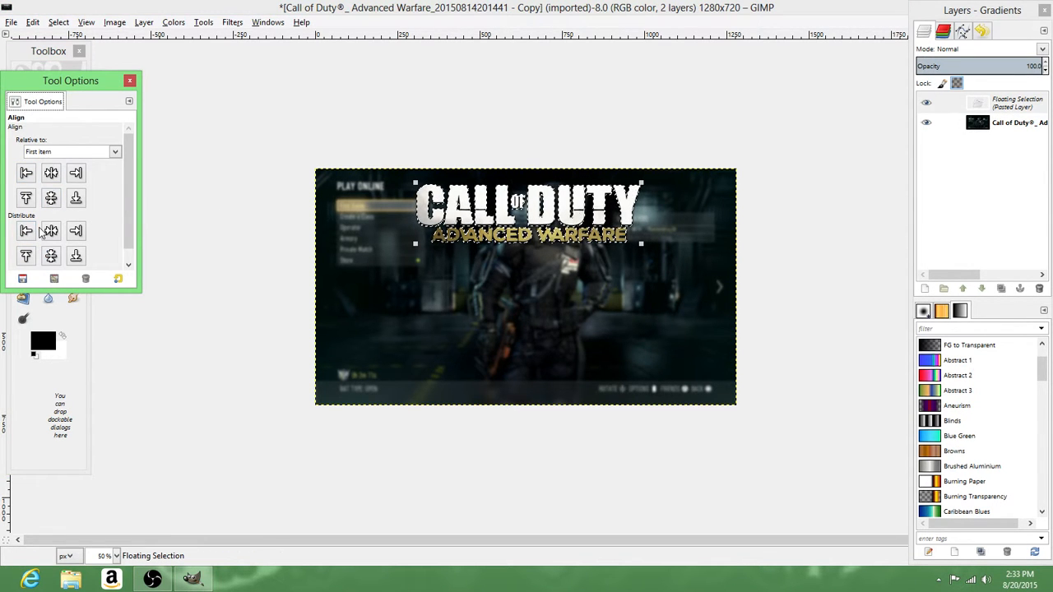
pyautogui.click(51, 173)
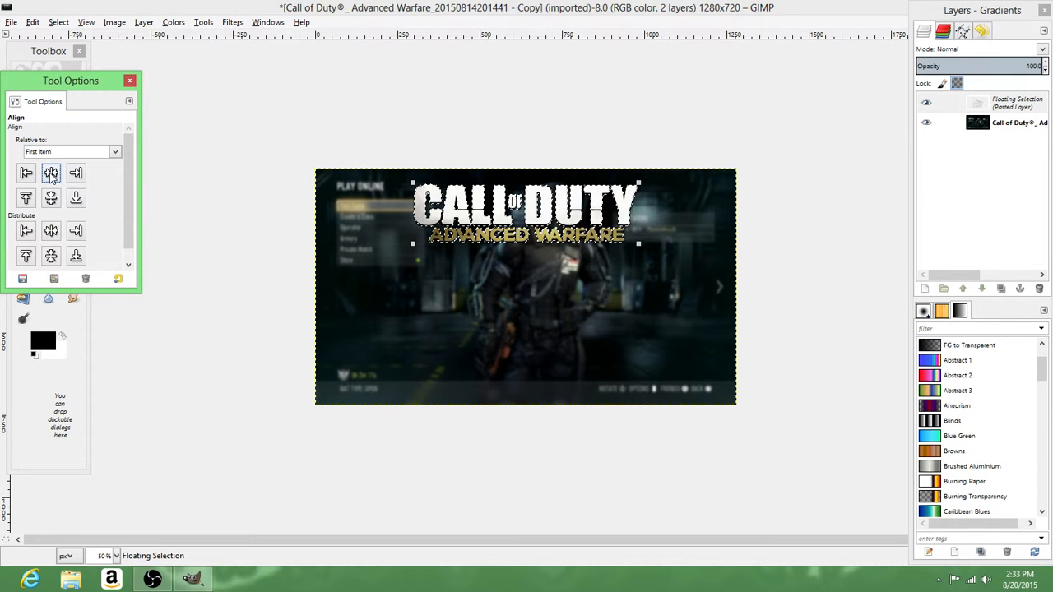
pyautogui.click(129, 79)
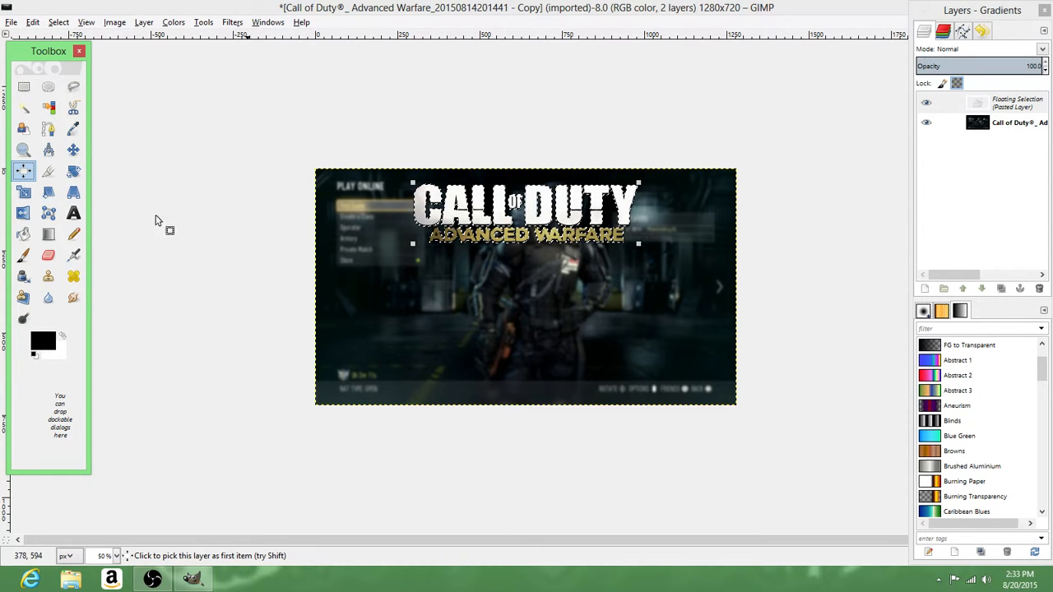
# Create a text box about 1332 × 460 px over the area below the logo and enter "Streak?".
pyautogui.click(73, 213)
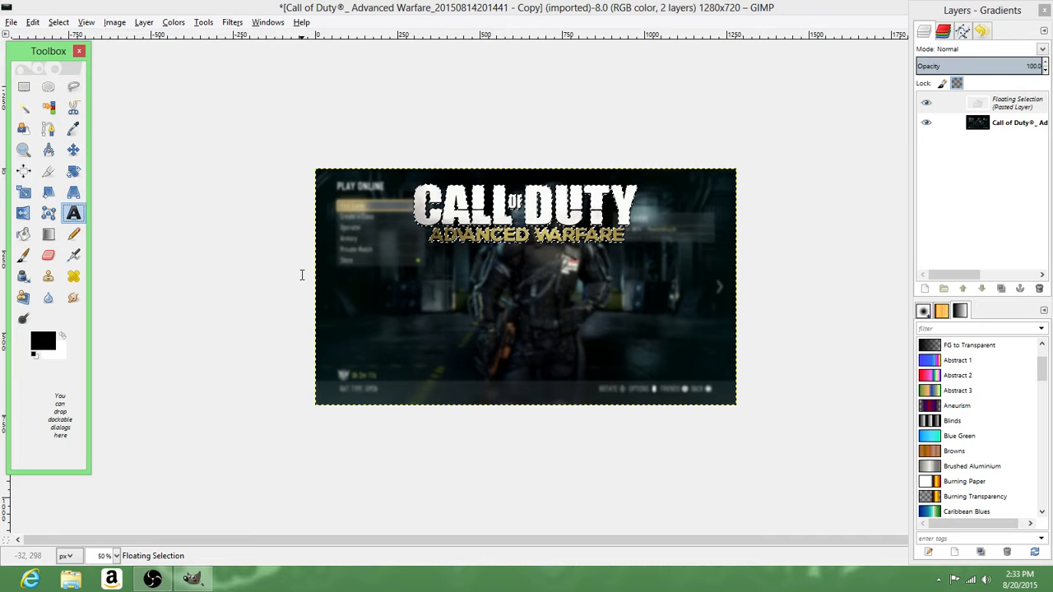
pyautogui.click(310, 263)
pyautogui.moveTo(747, 417)
pyautogui.mouseDown()
pyautogui.moveTo(777, 421)
pyautogui.moveTo(748, 409)
pyautogui.mouseUp()
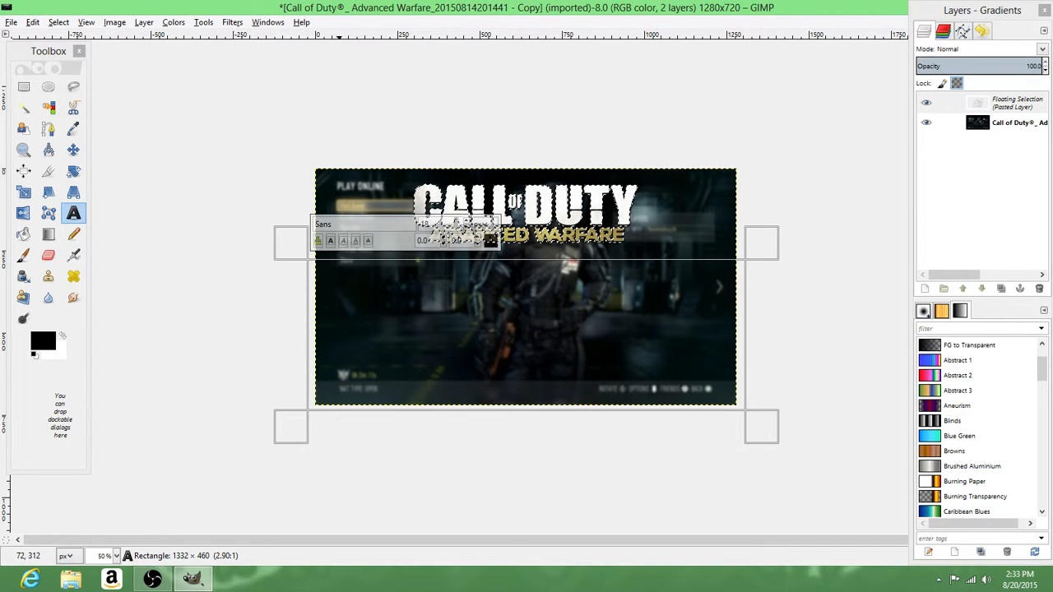
pyautogui.write('s')
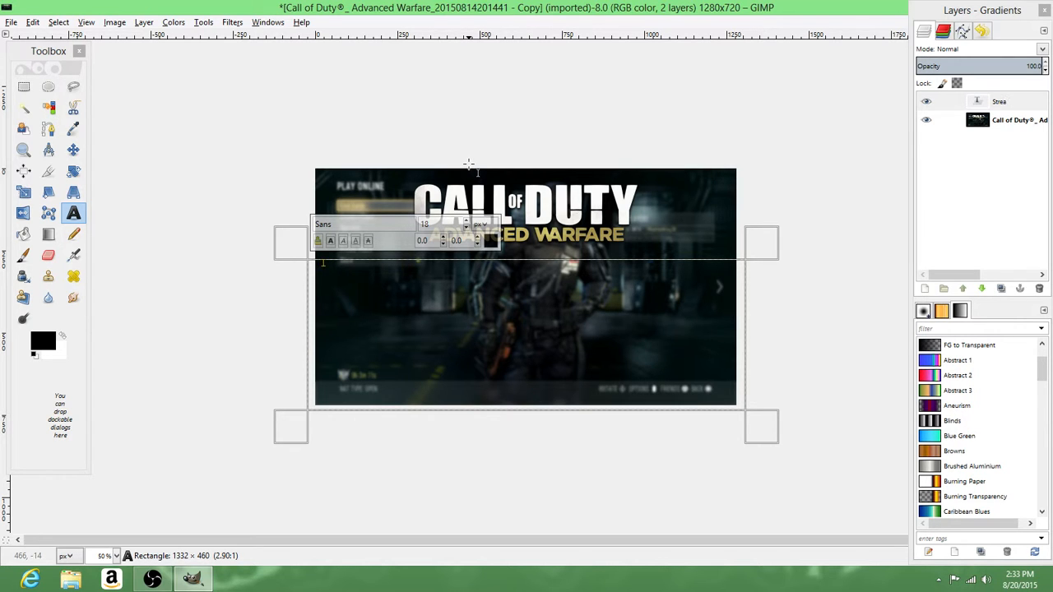
pyautogui.write('s')
# Select the whole "Streak?" text and set its size to 250 px.
pyautogui.hotkey('ctrl', 'a')
pyautogui.moveTo(443, 224); pyautogui.dragTo(379, 219)
pyautogui.write('250')
pyautogui.press('Return')
# Lower "Streak?" with line breaks above it and indent it with spaces toward the image's horizontal center.
pyautogui.click(314, 308)
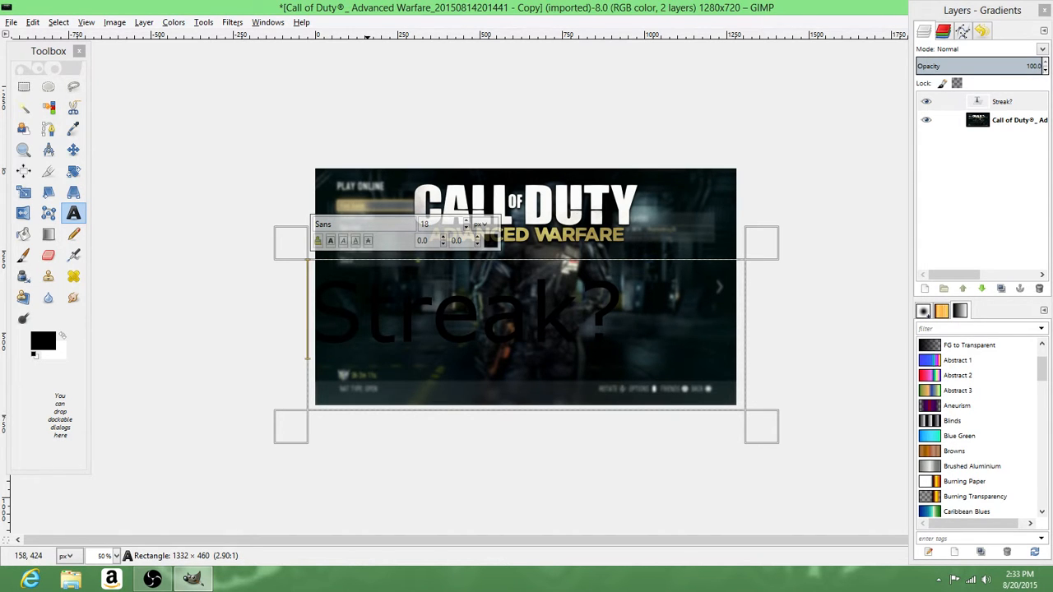
pyautogui.press('Return')
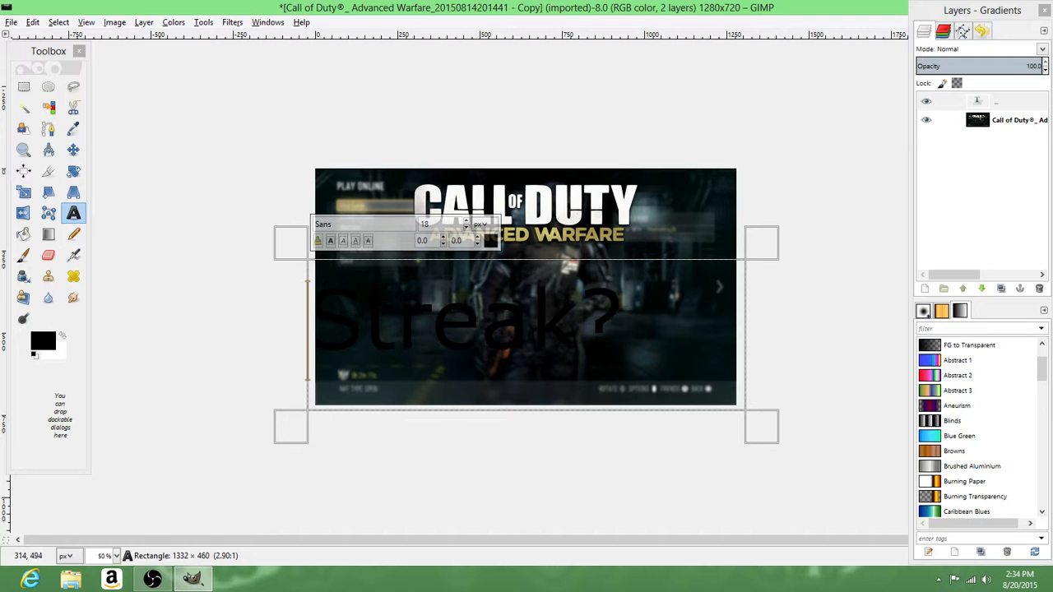
pyautogui.press('Return')
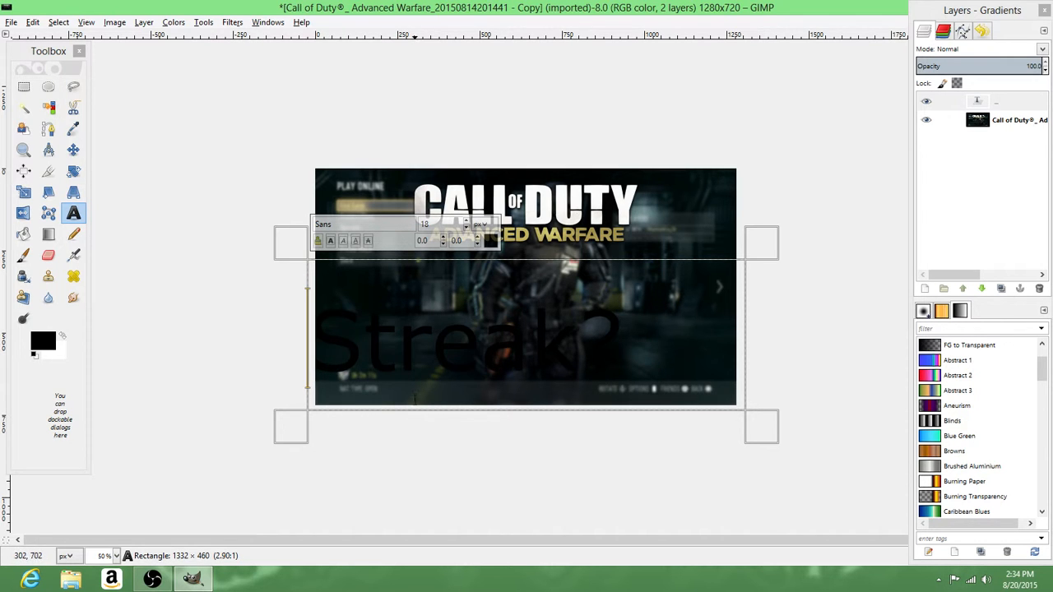
pyautogui.press('Return')
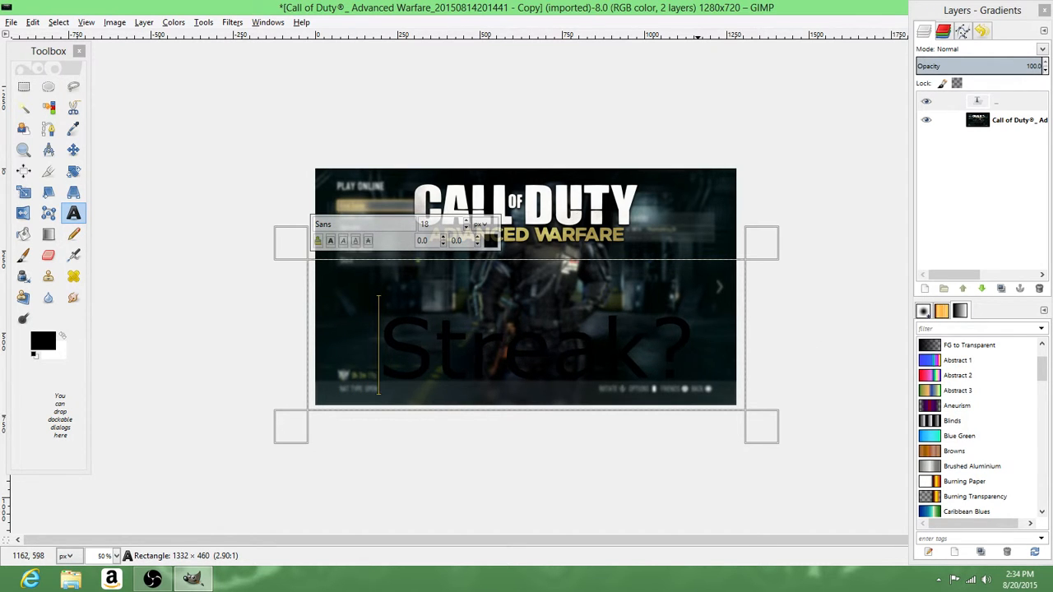
# Change the font of the whole "Streak?" text to Calibri Bold Italic in the Text tool's options.
pyautogui.hotkey('ctrl', 'a')
pyautogui.doubleClick(78, 216)
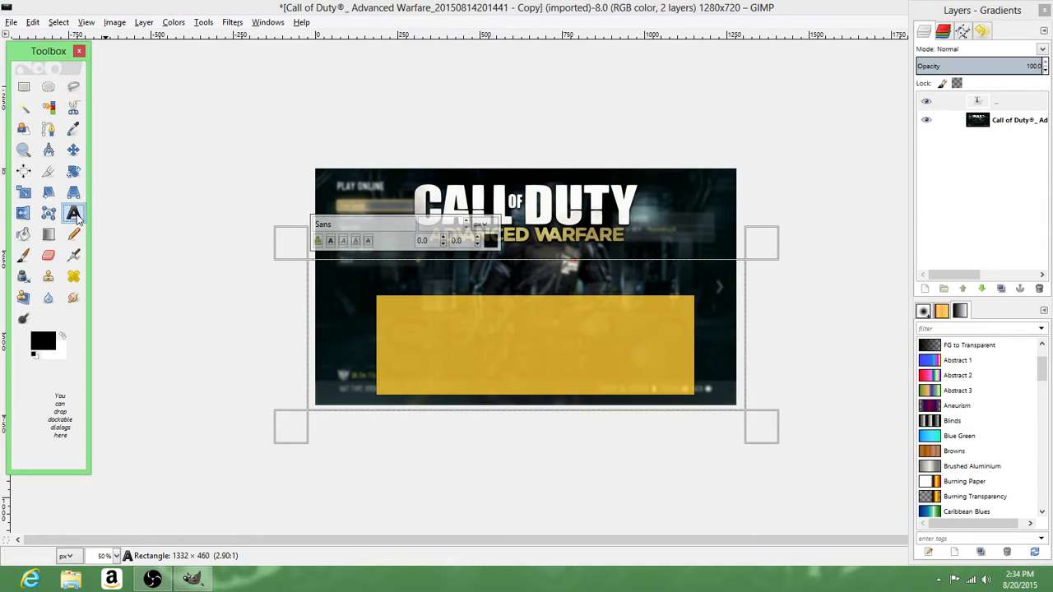
pyautogui.click(30, 179)
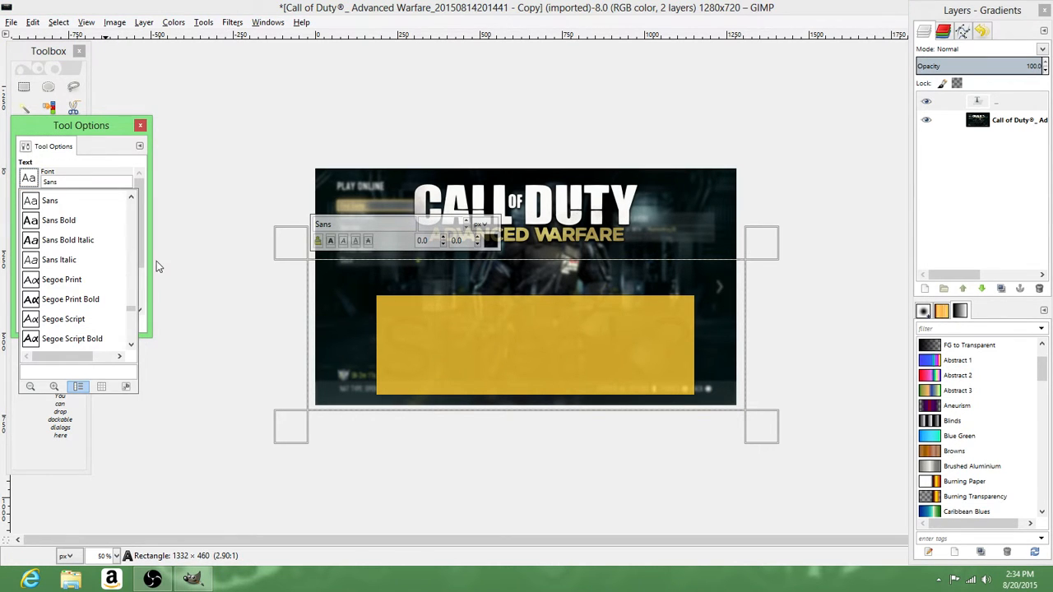
pyautogui.moveTo(134, 315); pyautogui.dragTo(128, 183)
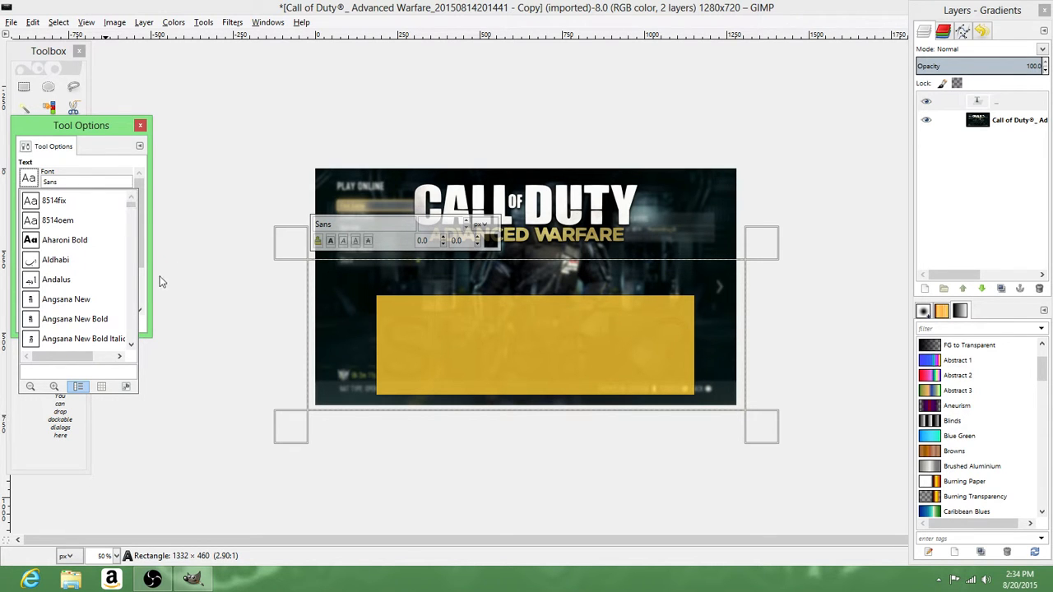
pyautogui.scroll(-8, 135, 233)
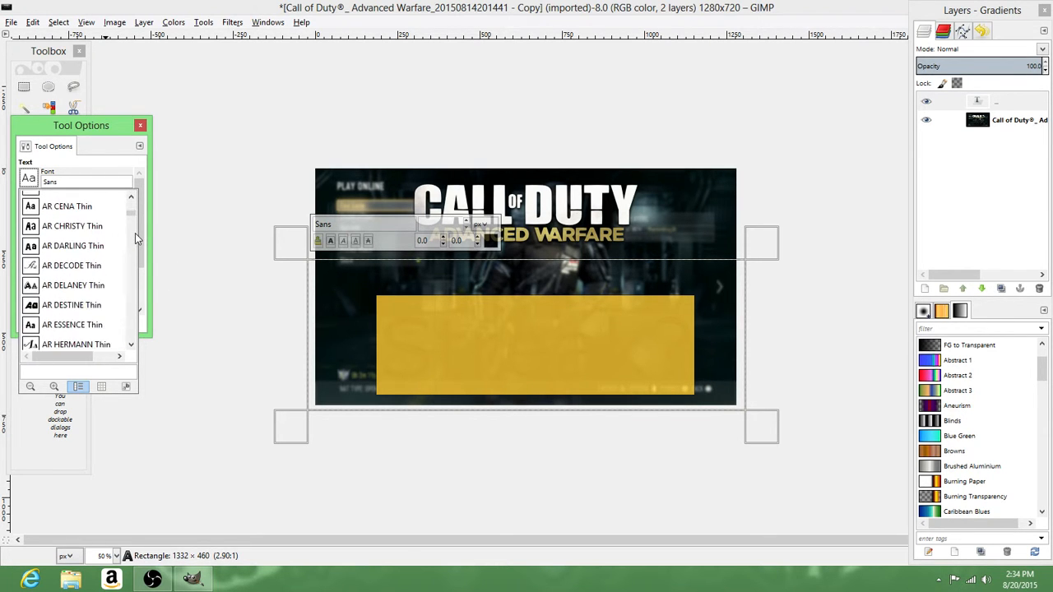
pyautogui.scroll(-8, 135, 232)
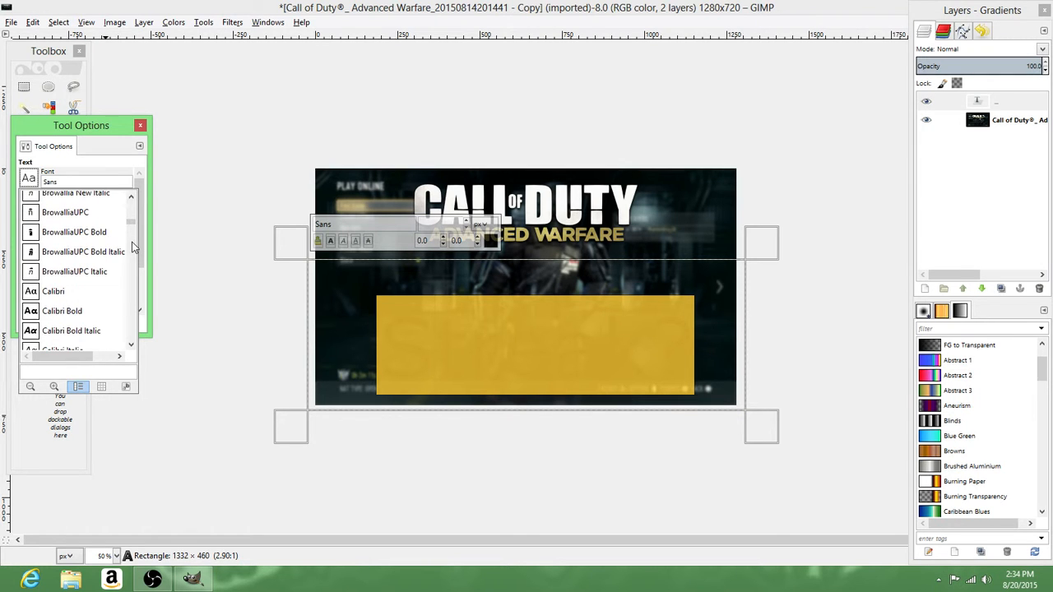
pyautogui.scroll(-3, 123, 247)
pyautogui.scroll(2, 93, 254)
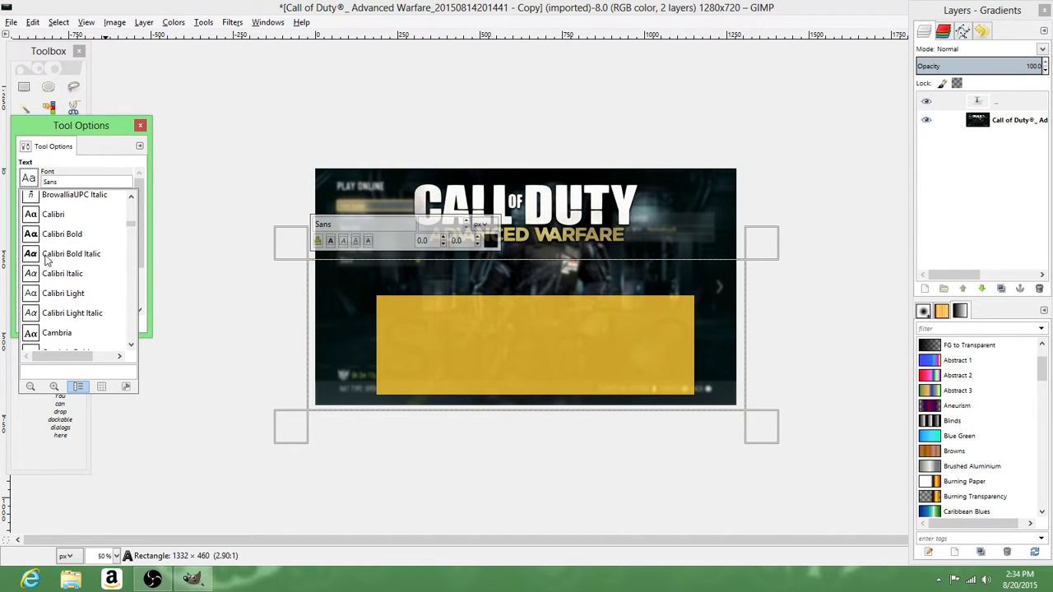
pyautogui.click(71, 254)
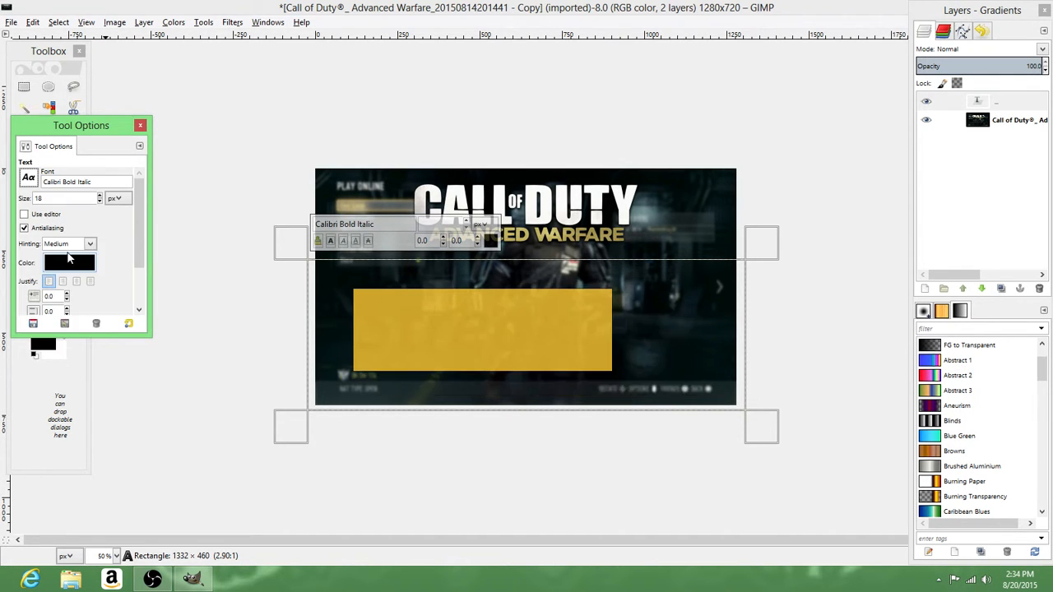
pyautogui.click(251, 282)
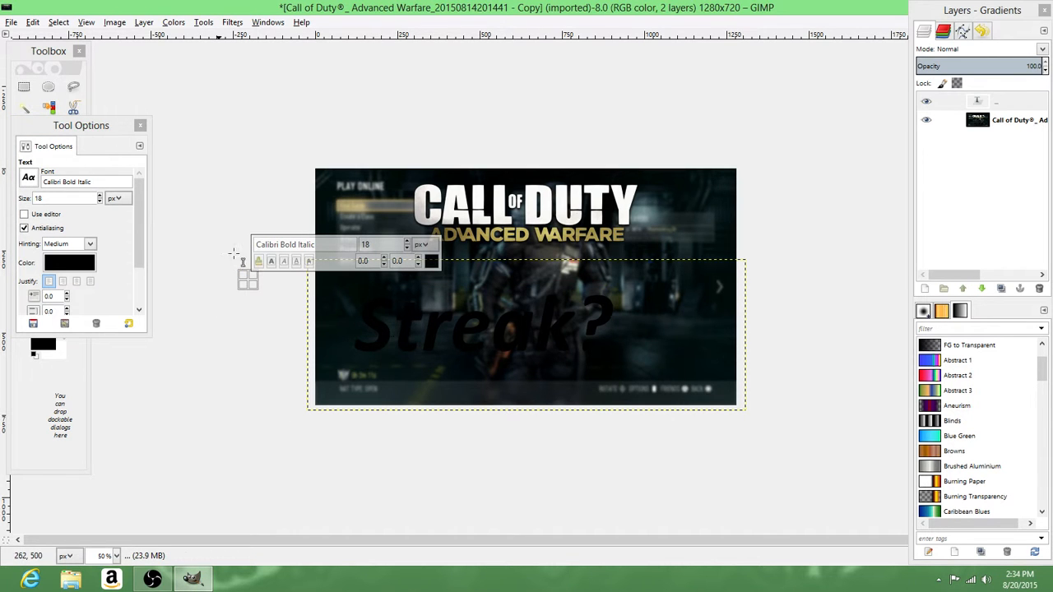
pyautogui.click(140, 125)
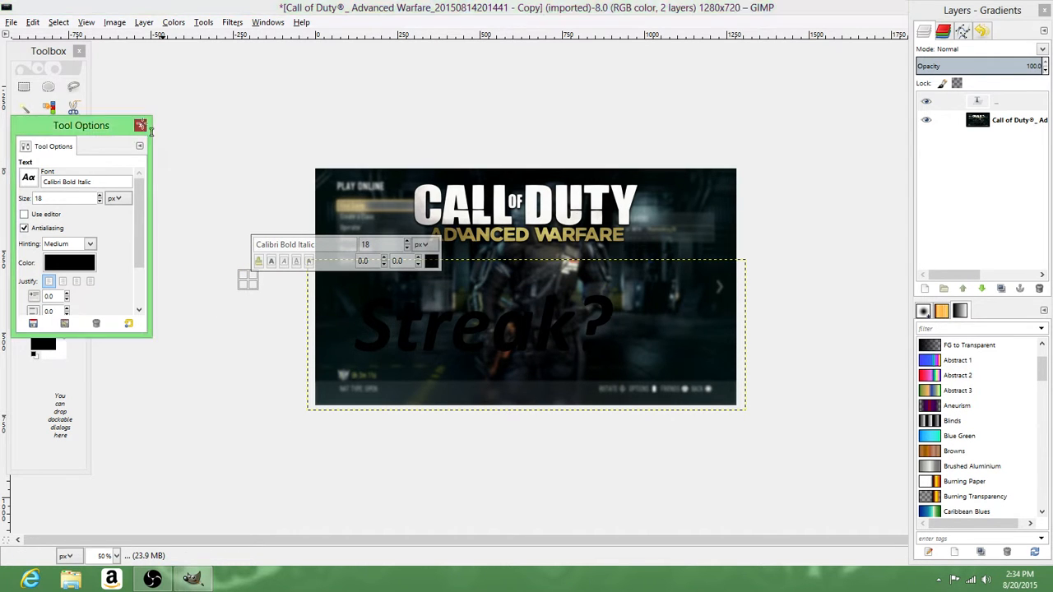
# Select the "Streak?" text and set its size to 270 px.
pyautogui.click(382, 333)
pyautogui.press('Left')
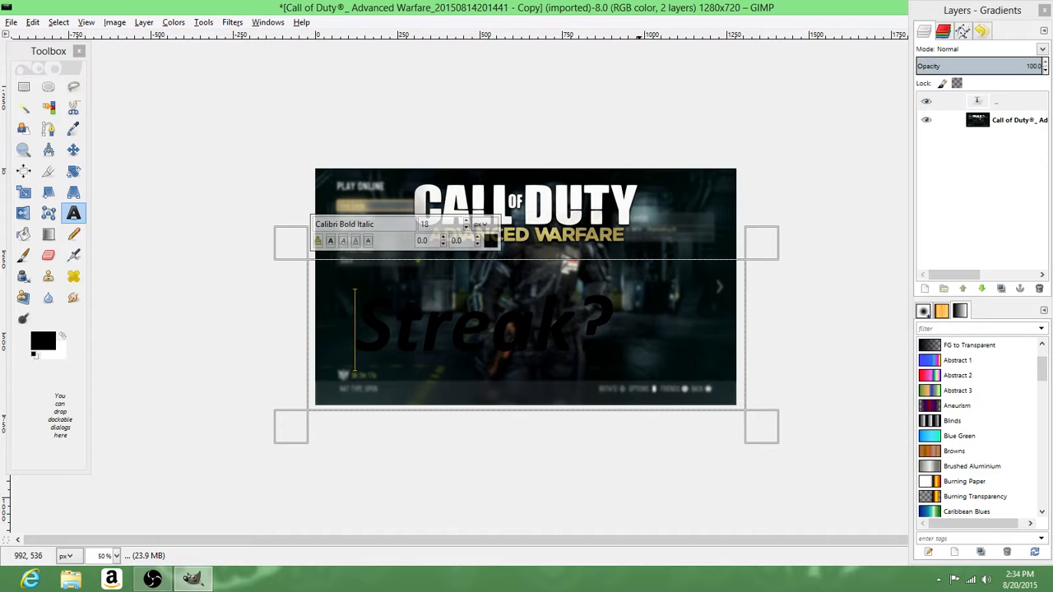
pyautogui.moveTo(596, 345); pyautogui.dragTo(393, 329)
pyautogui.moveTo(612, 329); pyautogui.dragTo(251, 297)
pyautogui.press('BackSpace')
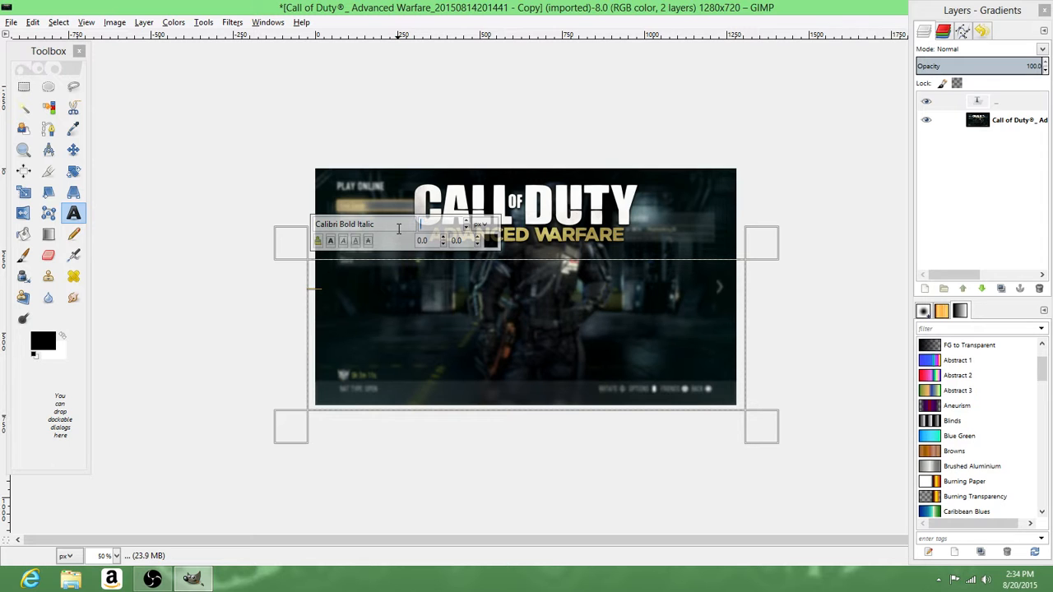
pyautogui.press('Return')
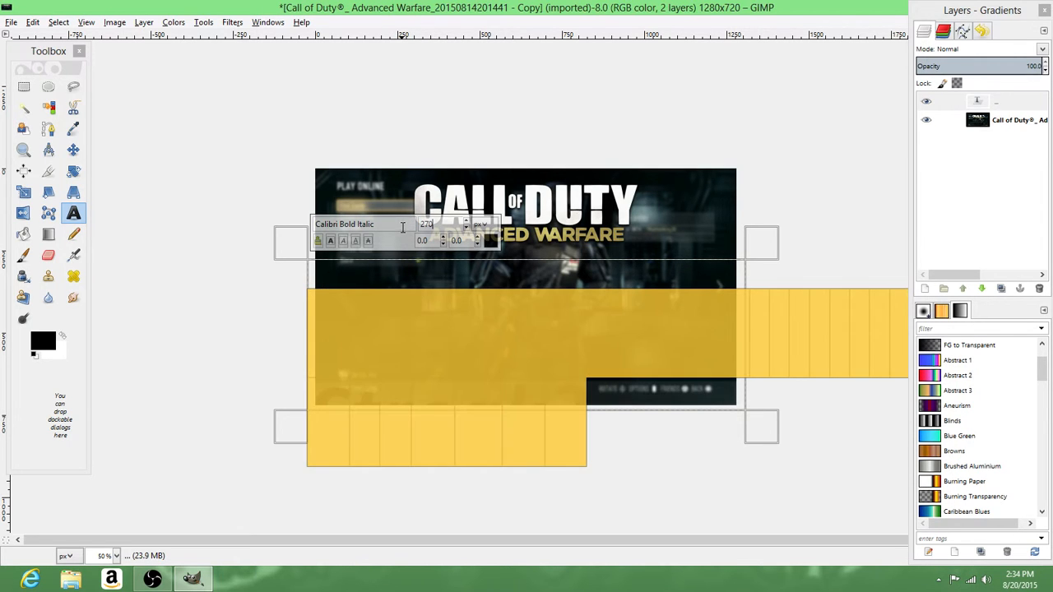
# Delete the overflowing "Streak?" line with its surplus leading spaces and retype "Streak?" one line higher.
pyautogui.click(325, 343)
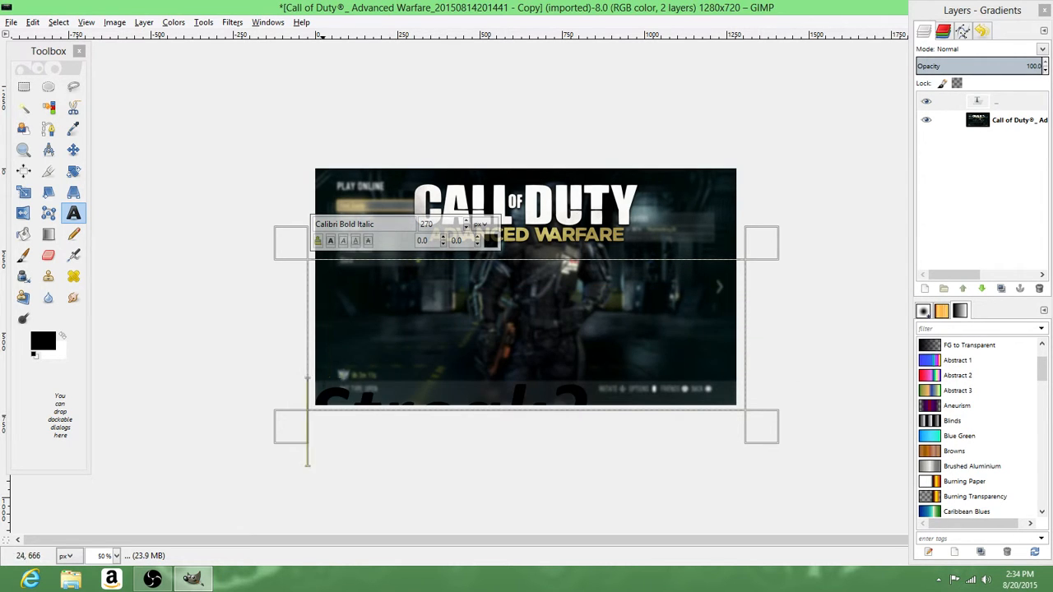
pyautogui.doubleClick(346, 388)
pyautogui.click(322, 388)
pyautogui.moveTo(383, 419)
pyautogui.mouseDown()
pyautogui.moveTo(570, 414)
pyautogui.moveTo(230, 404)
pyautogui.mouseUp()
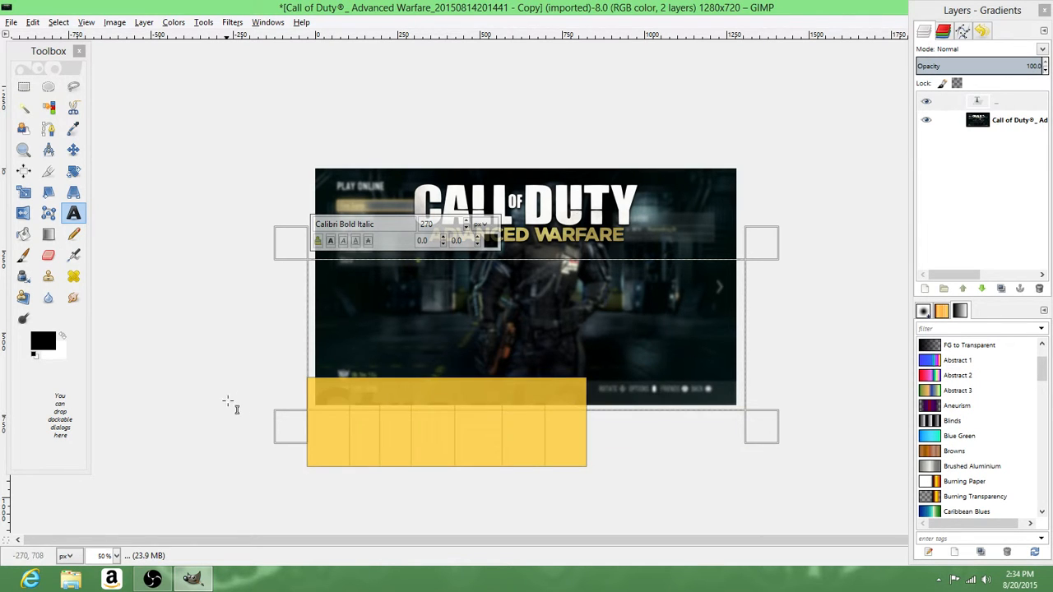
pyautogui.press('BackSpace')
pyautogui.moveTo(346, 383); pyautogui.dragTo(382, 368)
pyautogui.press('BackSpace')
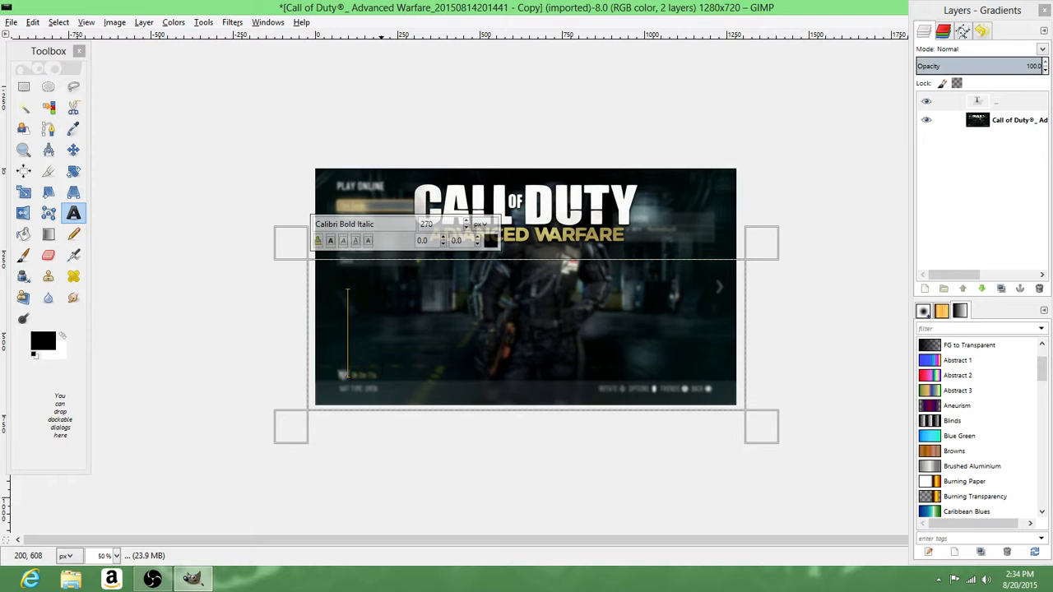
pyautogui.write('S')
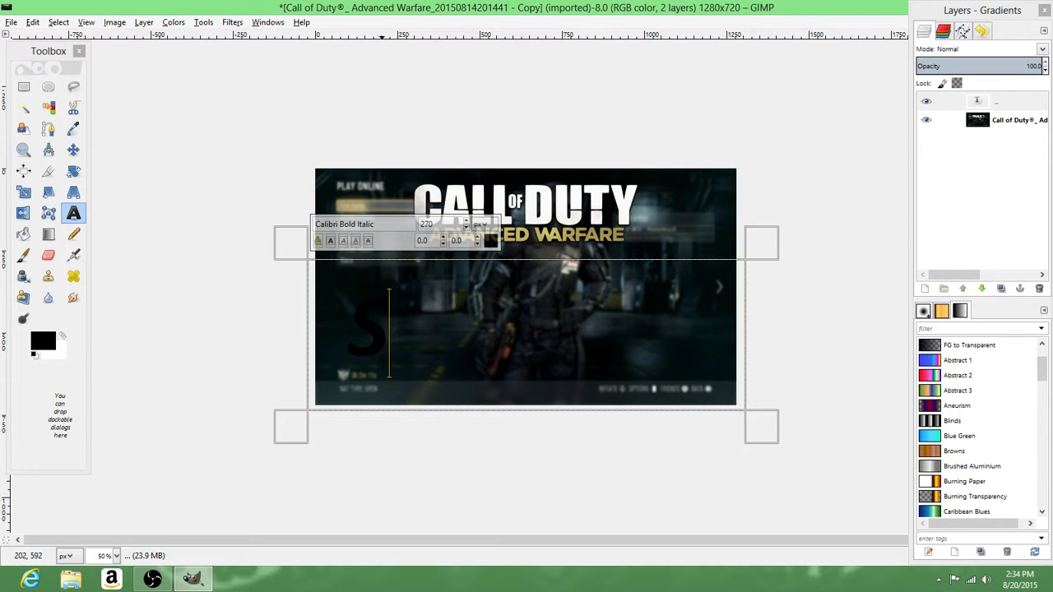
pyautogui.write('treak')
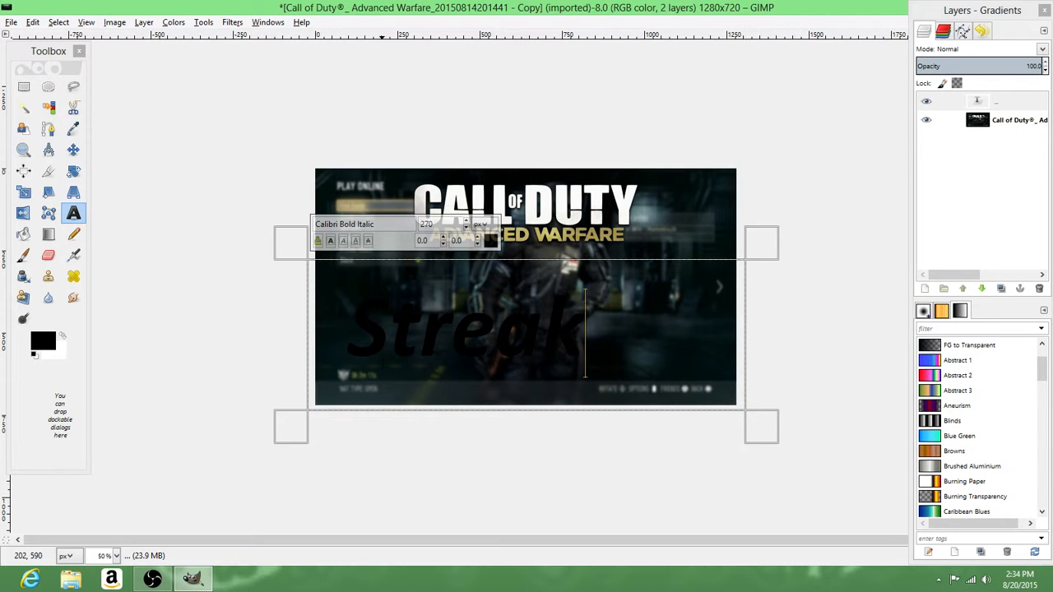
pyautogui.write('?')
# Center "Streak?" horizontally with leading spaces and set the text size to 285 px.
pyautogui.click(363, 385)
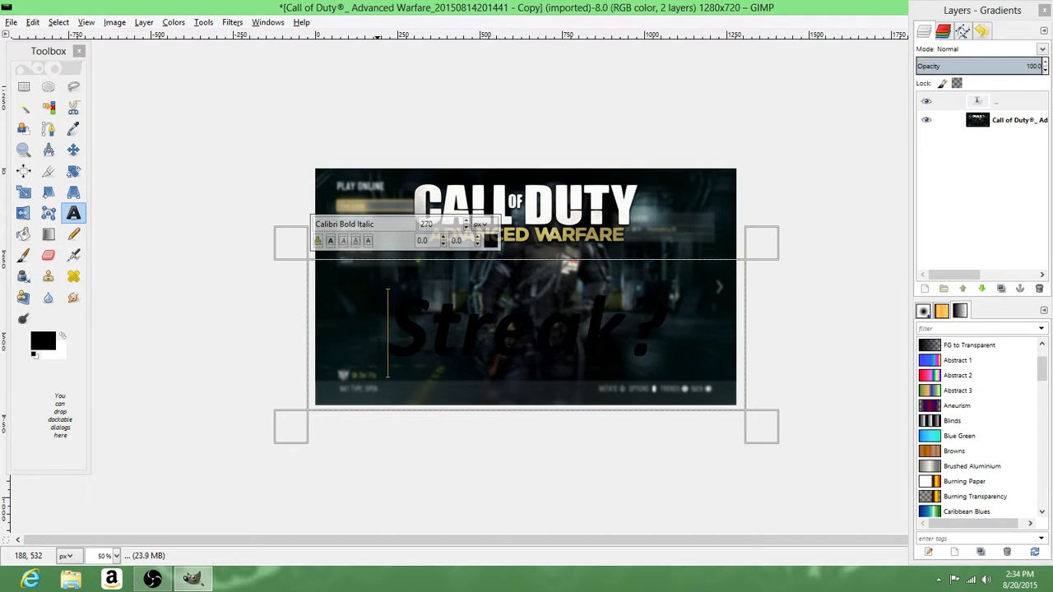
pyautogui.hotkey('ctrl', 'a')
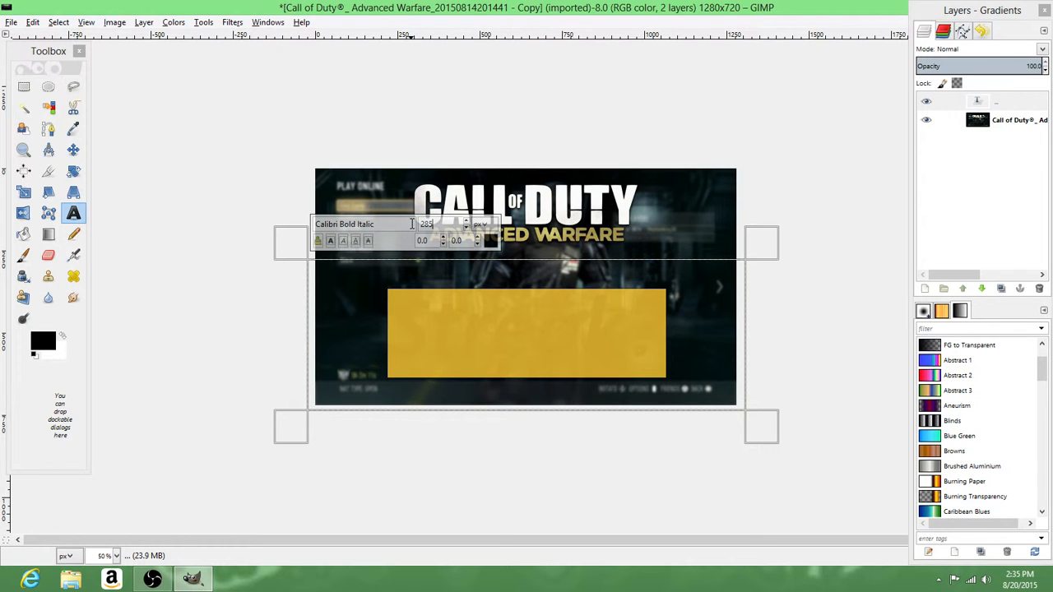
pyautogui.press('Return')
pyautogui.click(392, 333)
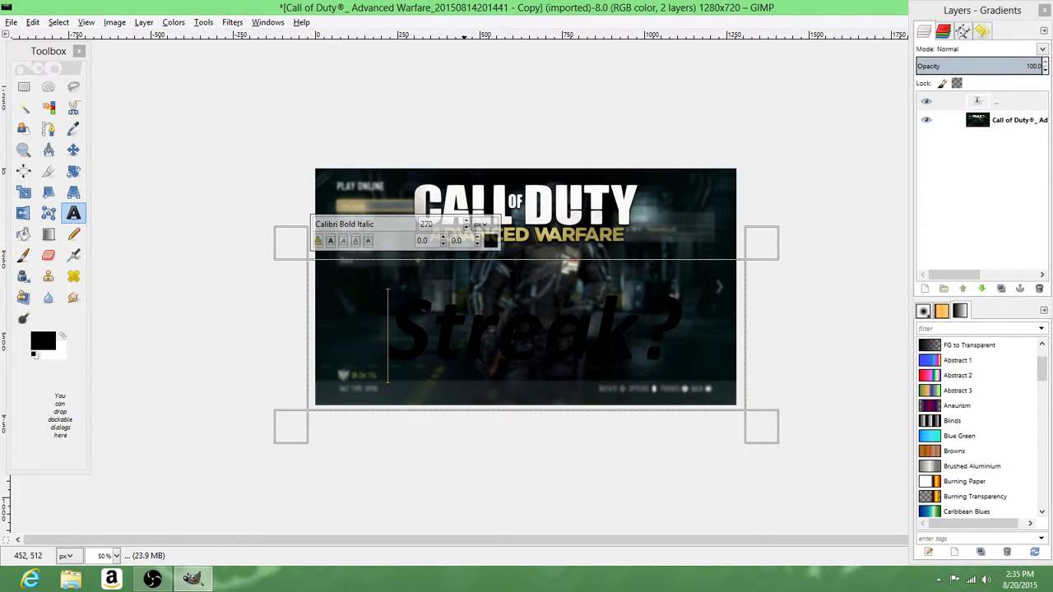
pyautogui.press('Return')
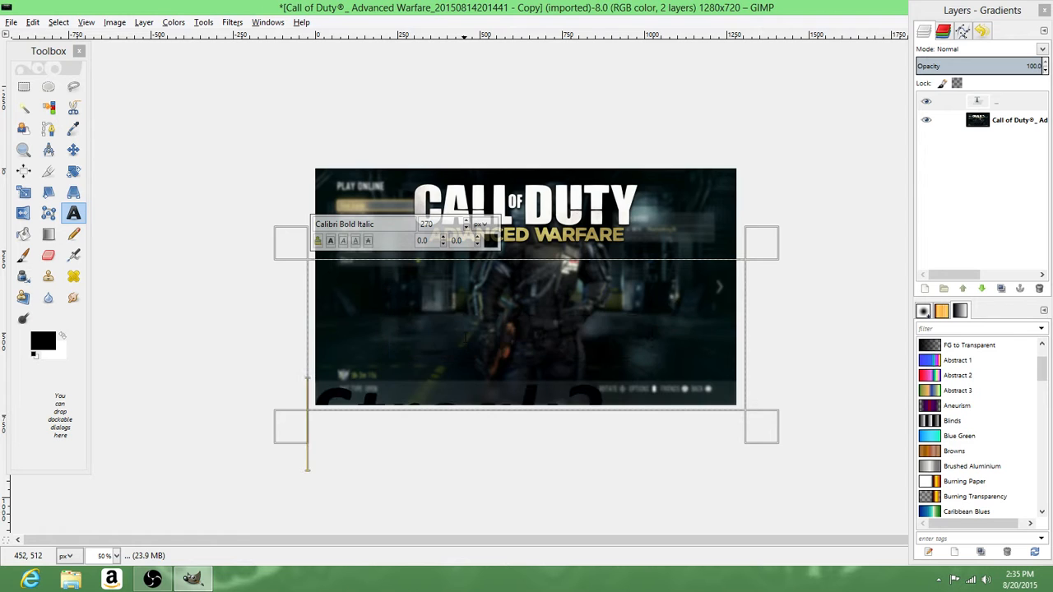
pyautogui.press('BackSpace')
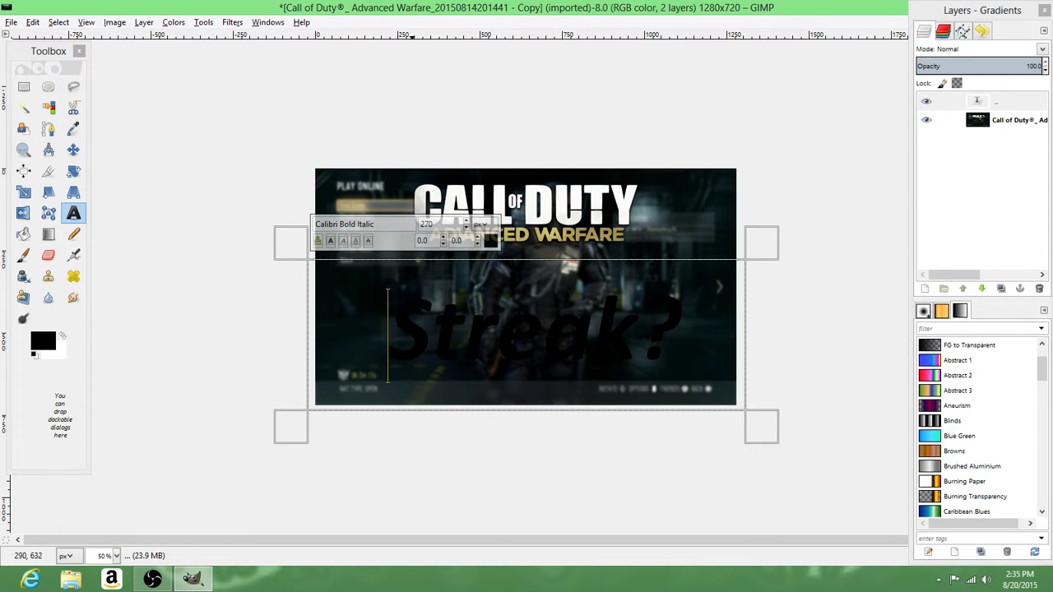
# Duplicate the "Streak?" text layer and offset the copy slightly up and left by enlarging its text box to about 1342 × 478 px.
pyautogui.moveTo(385, 334)
pyautogui.mouseDown()
pyautogui.moveTo(684, 334)
pyautogui.moveTo(385, 322)
pyautogui.mouseUp()
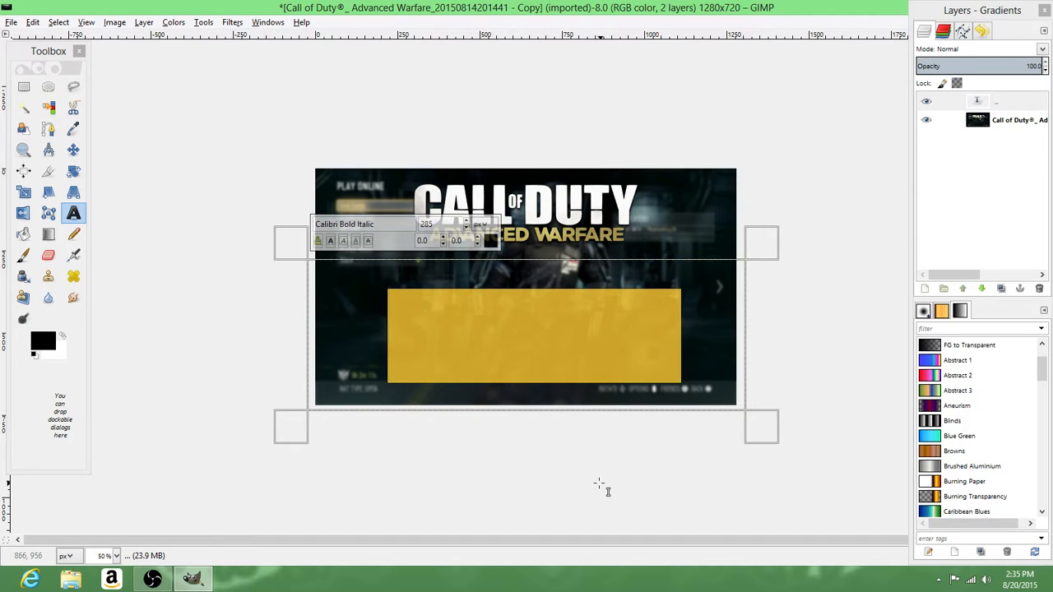
pyautogui.click(598, 484)
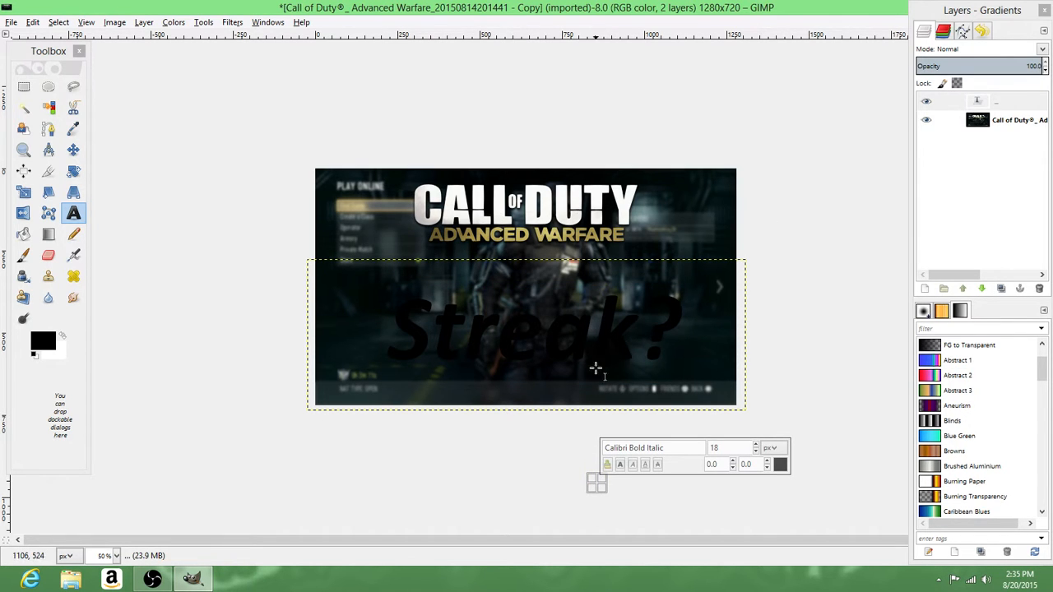
pyautogui.rightClick(1017, 103)
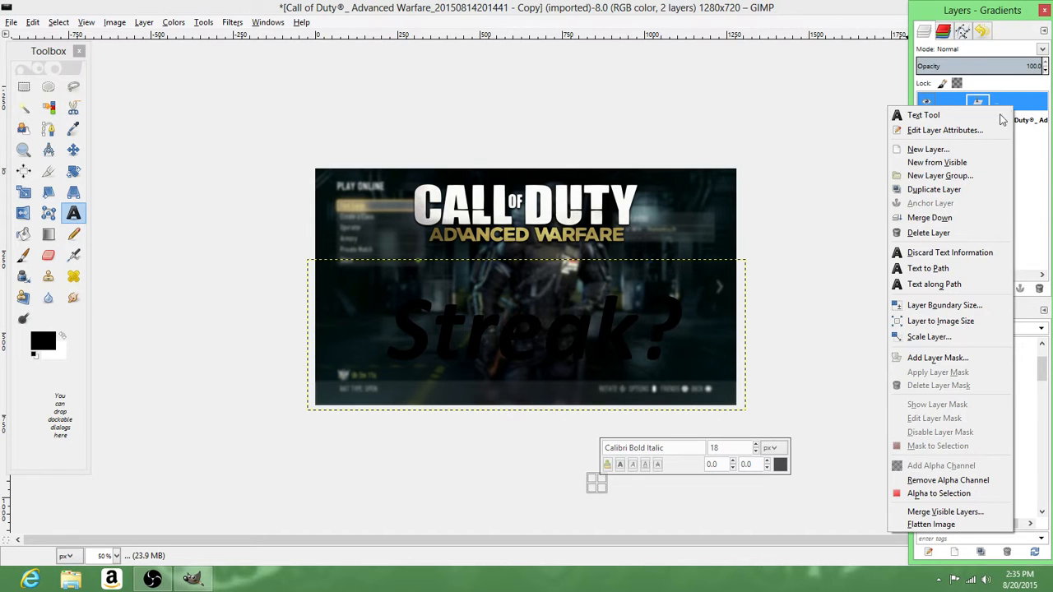
pyautogui.click(935, 190)
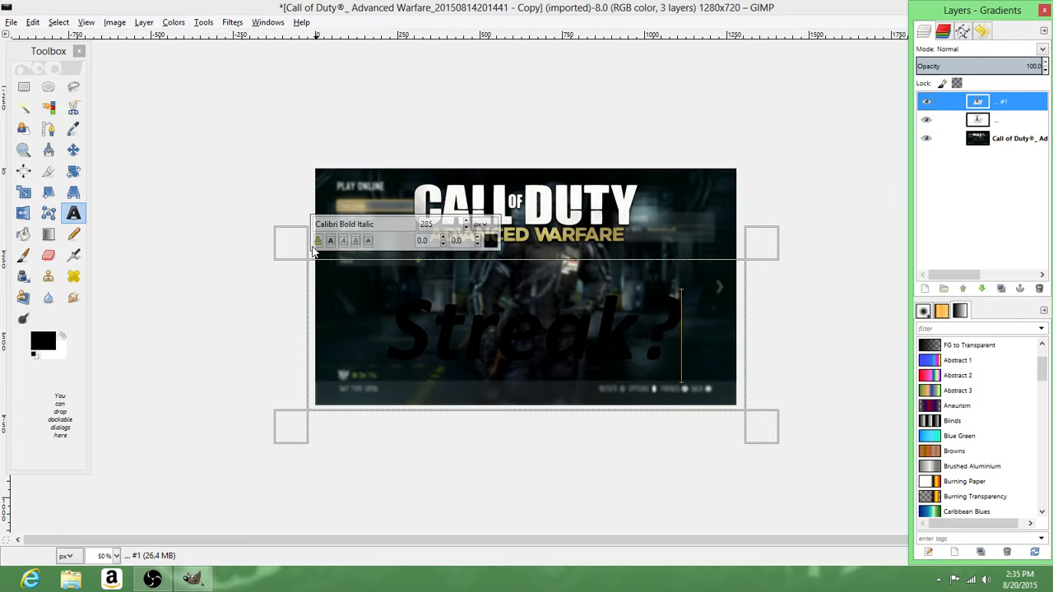
pyautogui.moveTo(300, 249); pyautogui.dragTo(298, 243)
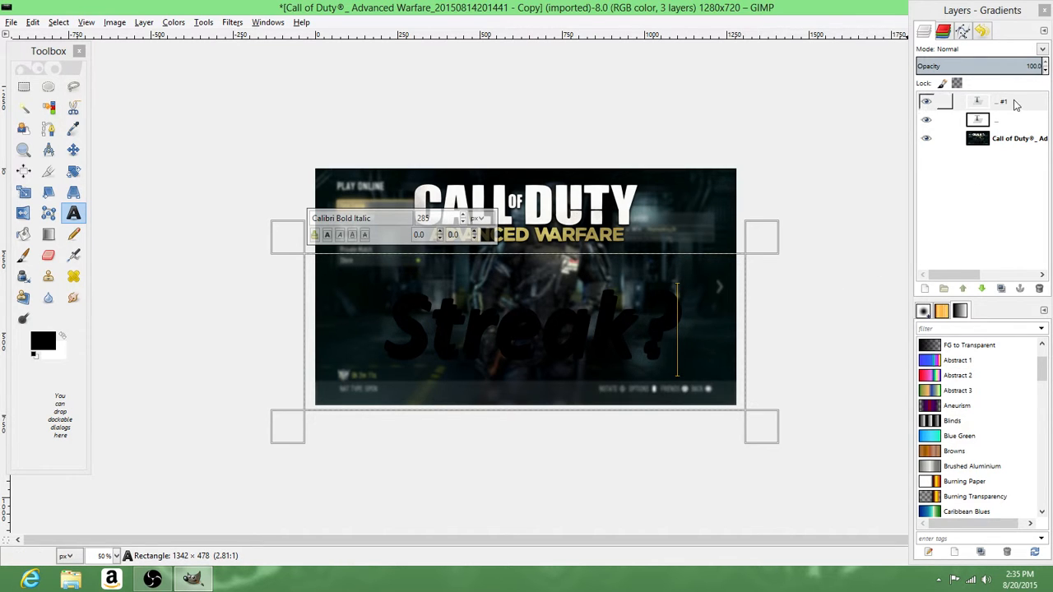
pyautogui.click(1016, 104)
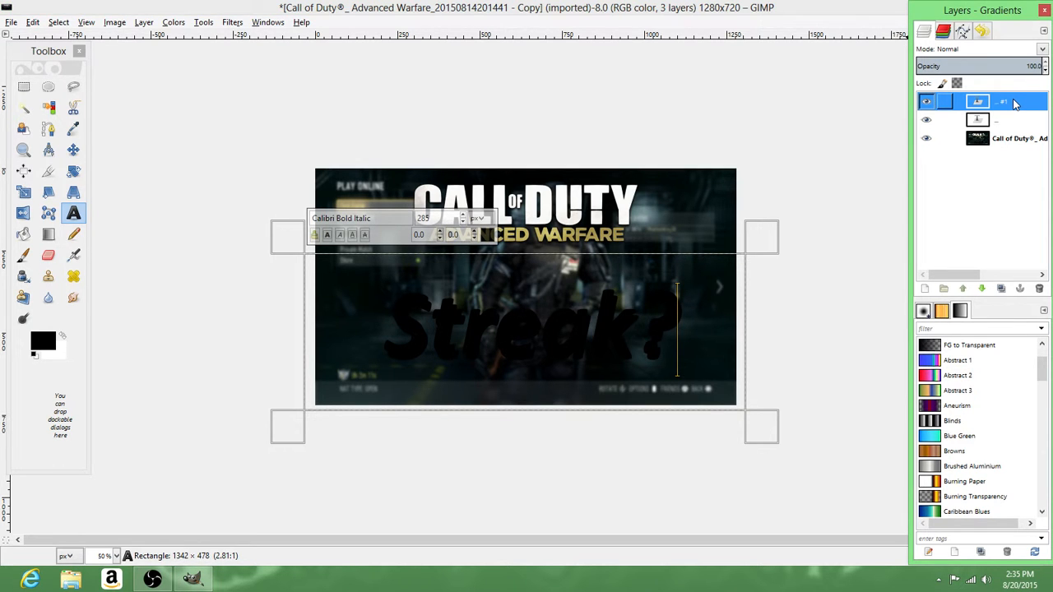
# Select the top "Streak?" copy's letter shapes from its alpha and fill them with the Yellow Orange gradient, running horizontally from the S to the question mark.
pyautogui.rightClick(1016, 104)
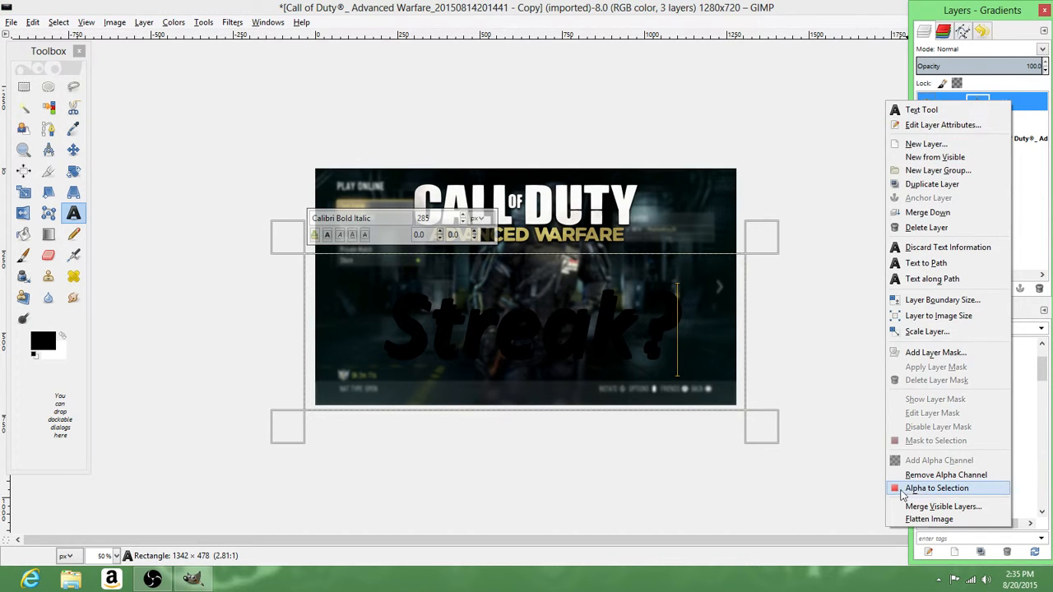
pyautogui.click(929, 490)
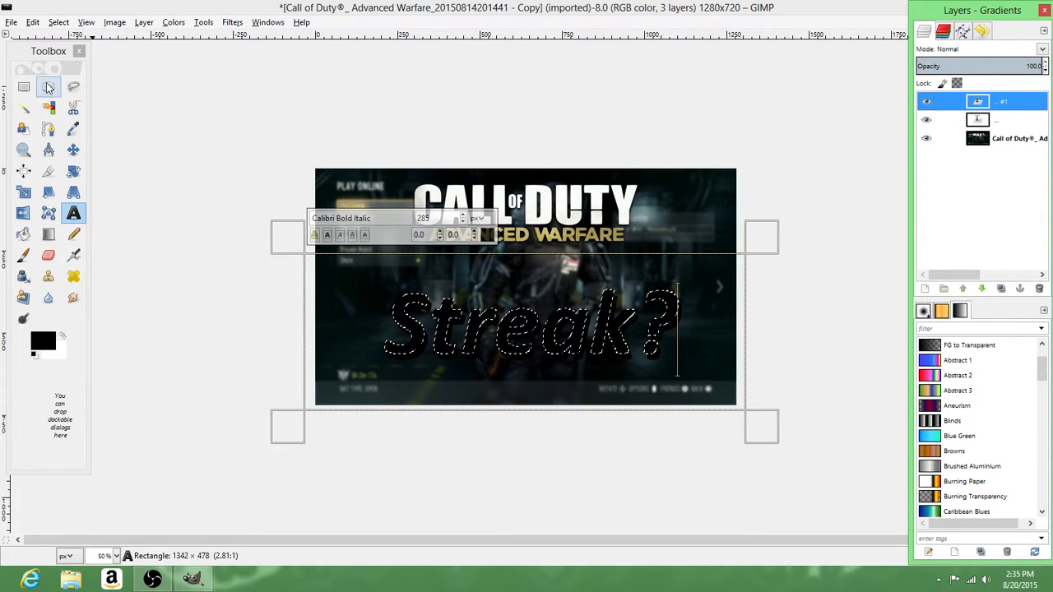
pyautogui.click(51, 236)
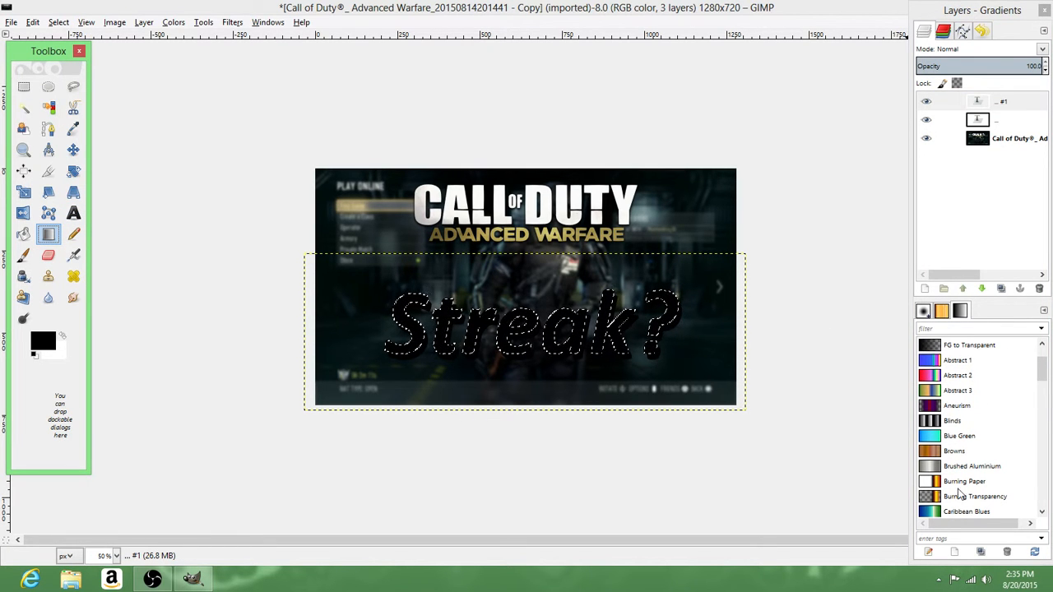
pyautogui.moveTo(1042, 369); pyautogui.dragTo(1042, 493)
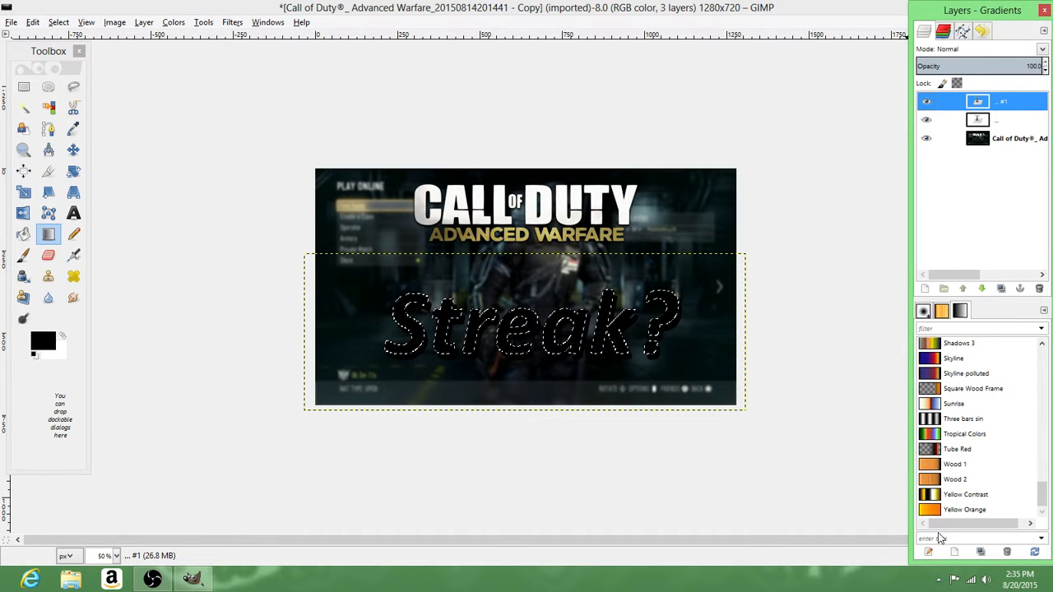
pyautogui.click(964, 509)
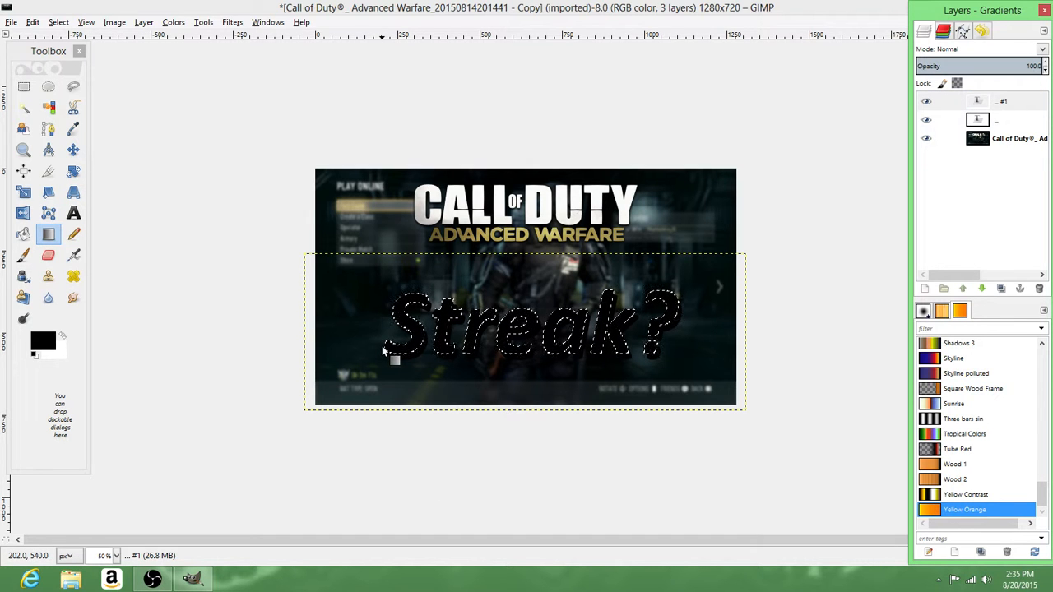
pyautogui.moveTo(513, 252); pyautogui.dragTo(519, 397)
pyautogui.moveTo(348, 346)
pyautogui.mouseDown()
pyautogui.moveTo(706, 357)
pyautogui.moveTo(685, 327)
pyautogui.moveTo(333, 329)
pyautogui.moveTo(705, 333)
pyautogui.moveTo(757, 347)
pyautogui.moveTo(721, 351)
pyautogui.mouseUp()
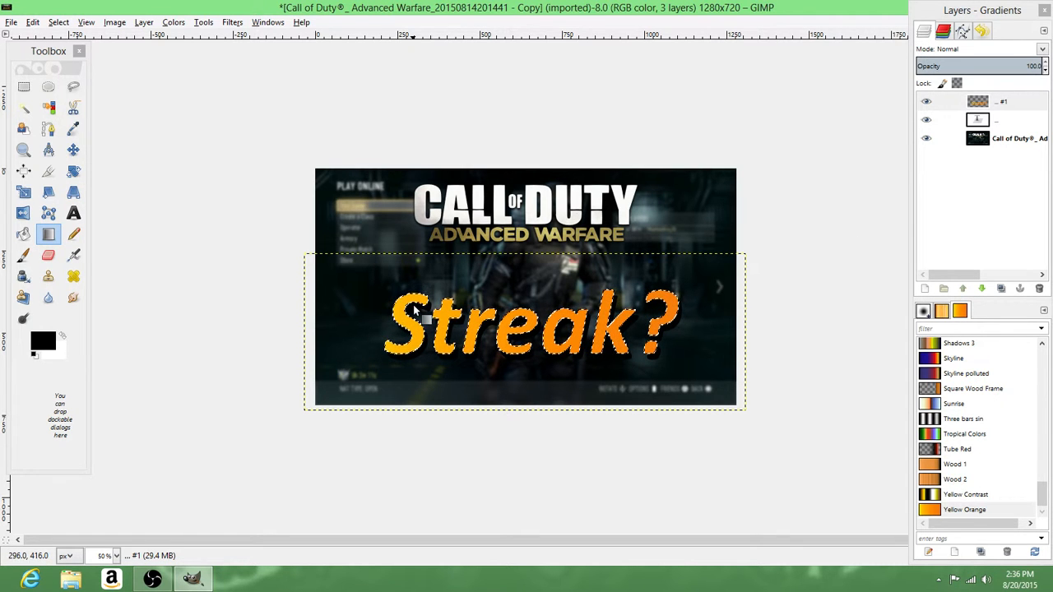
# Apply the basic Blur filter to the lower black "Streak?" text layer.
pyautogui.click(1025, 127)
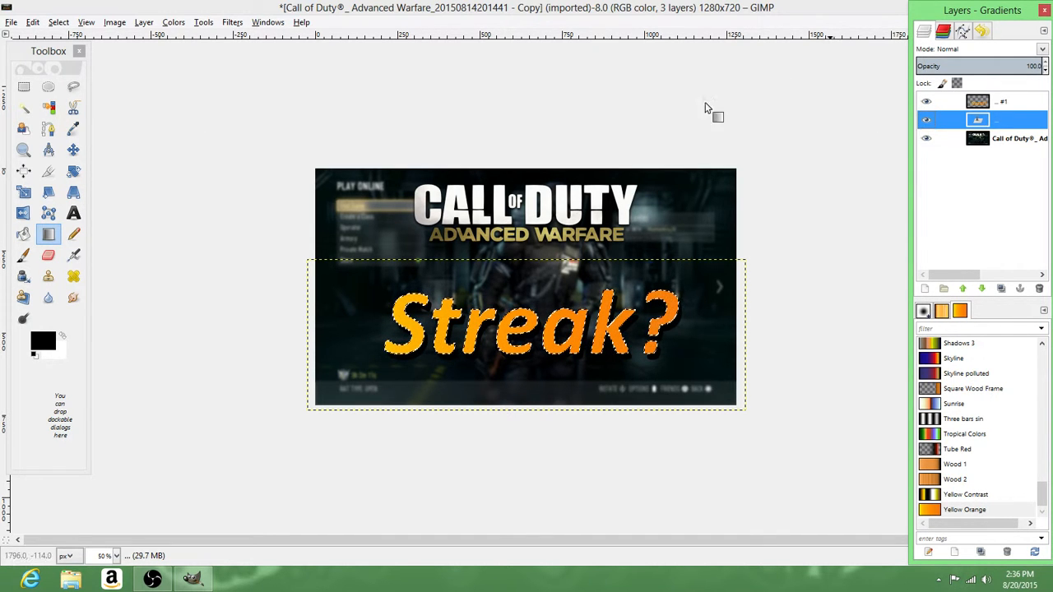
pyautogui.click(231, 22)
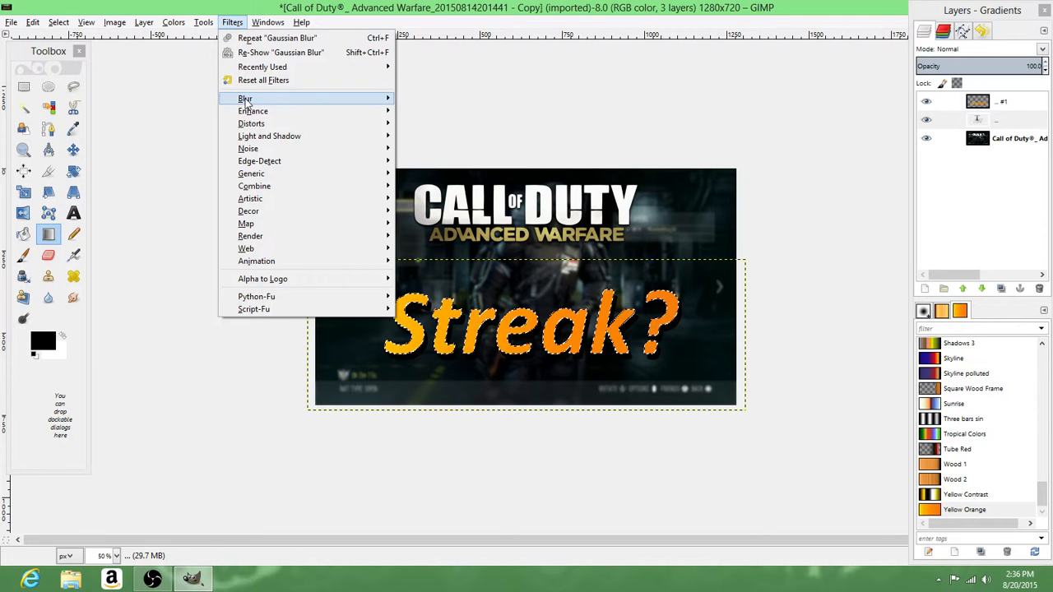
pyautogui.moveTo(247, 96)
pyautogui.click(449, 96)
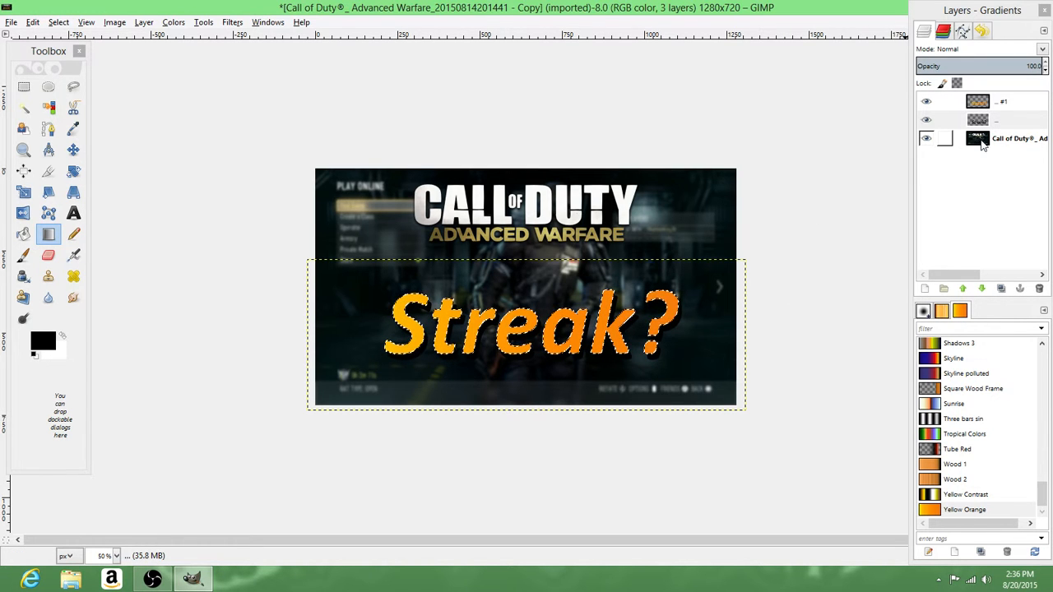
pyautogui.click(1000, 122)
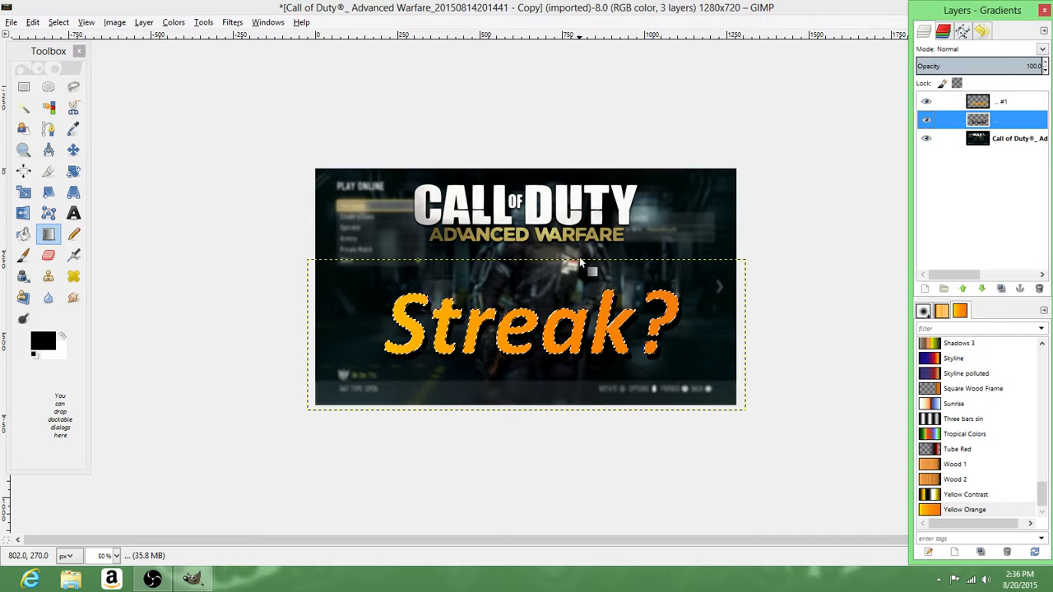
# Draw an elliptical selection that overshoots the image on all sides, leaving only its corners outside, and turn on Quick Mask.
pyautogui.click(48, 88)
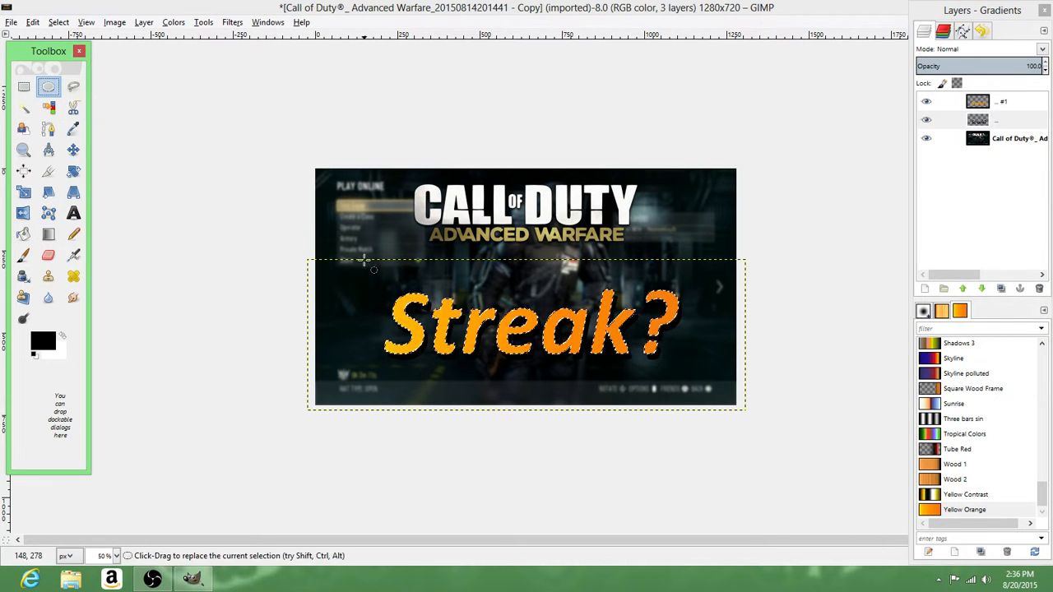
pyautogui.click(272, 144)
pyautogui.moveTo(620, 403); pyautogui.dragTo(773, 417)
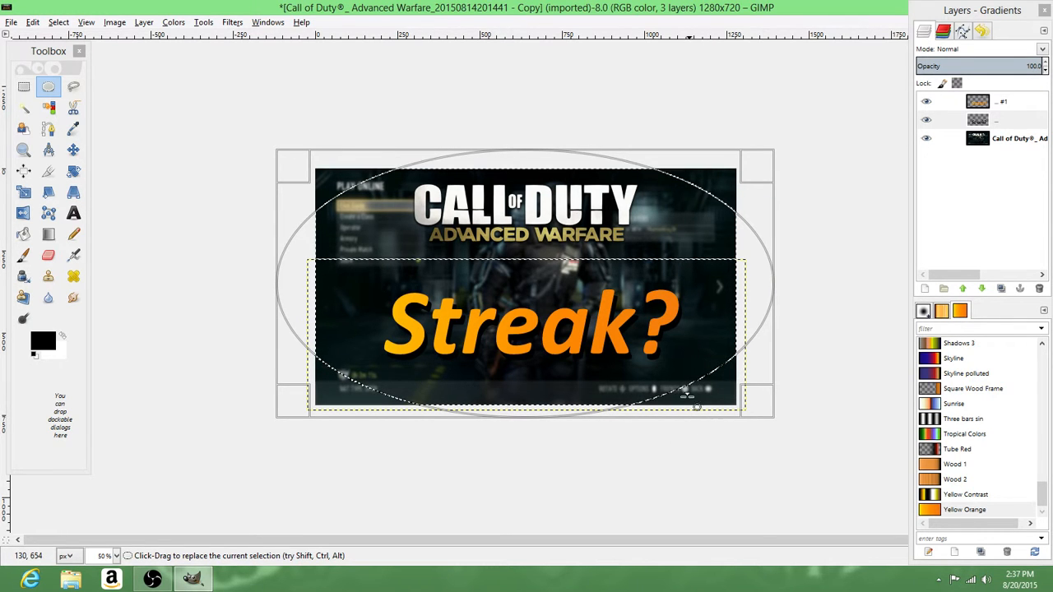
pyautogui.moveTo(325, 385); pyautogui.dragTo(724, 415)
pyautogui.click(6, 546)
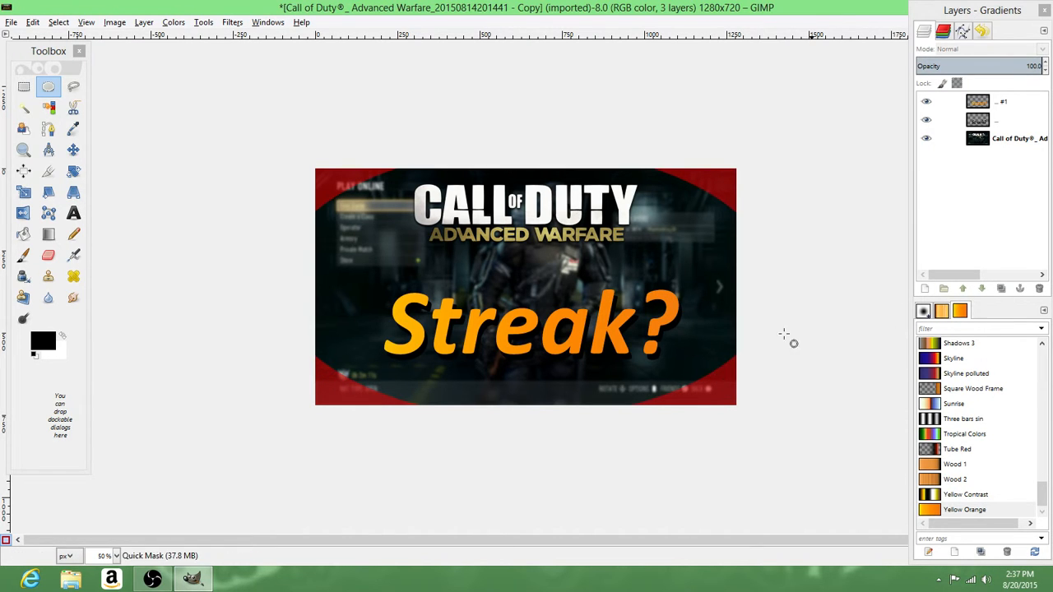
# Add a layer mask to the Call of Duty background layer, initialized from the Quick Mask channel.
pyautogui.click(990, 142)
pyautogui.rightClick(989, 142)
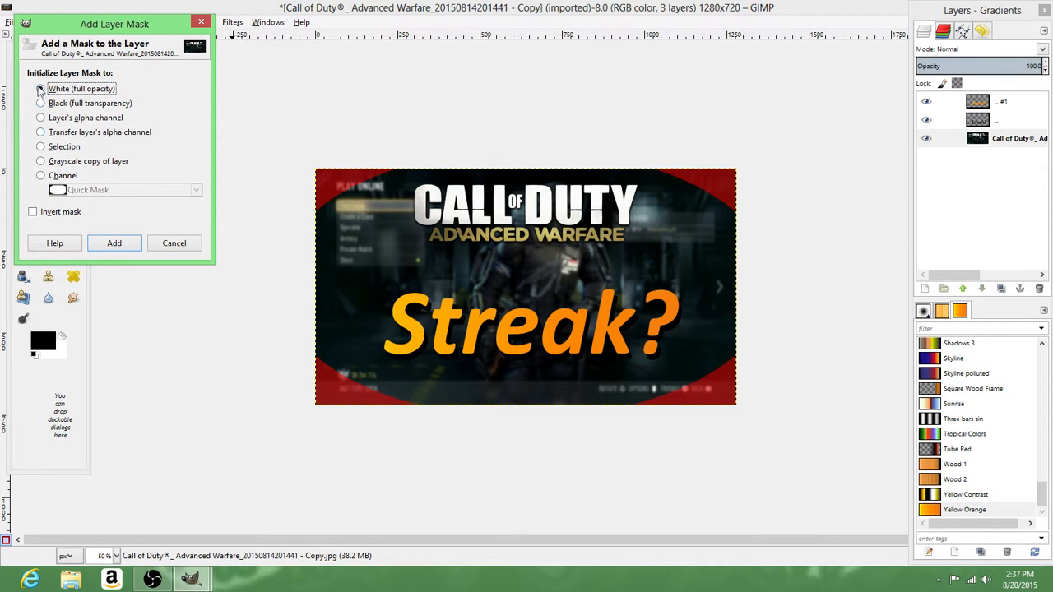
pyautogui.click(40, 176)
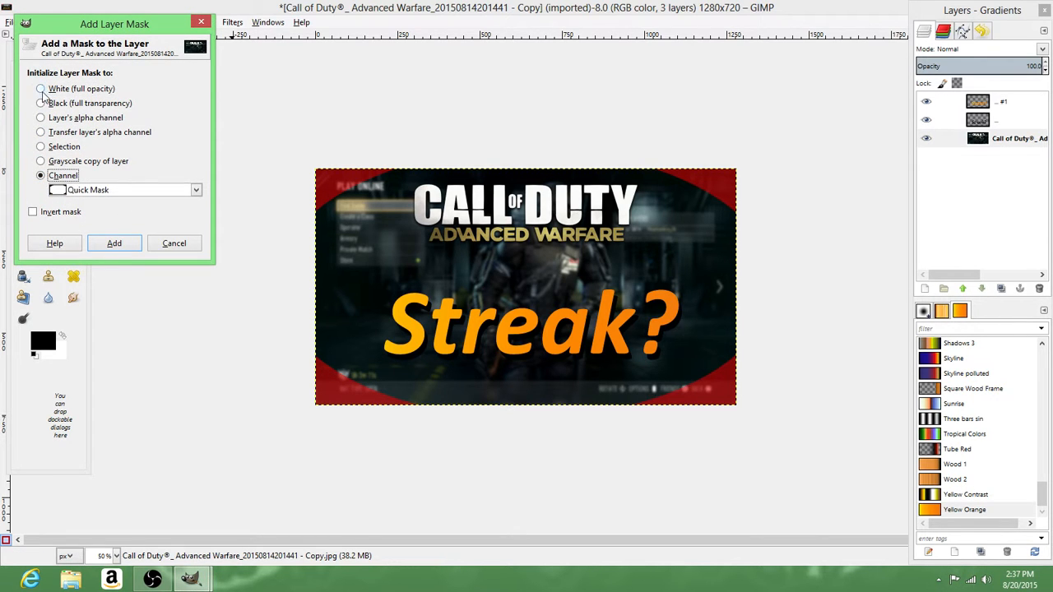
pyautogui.click(116, 243)
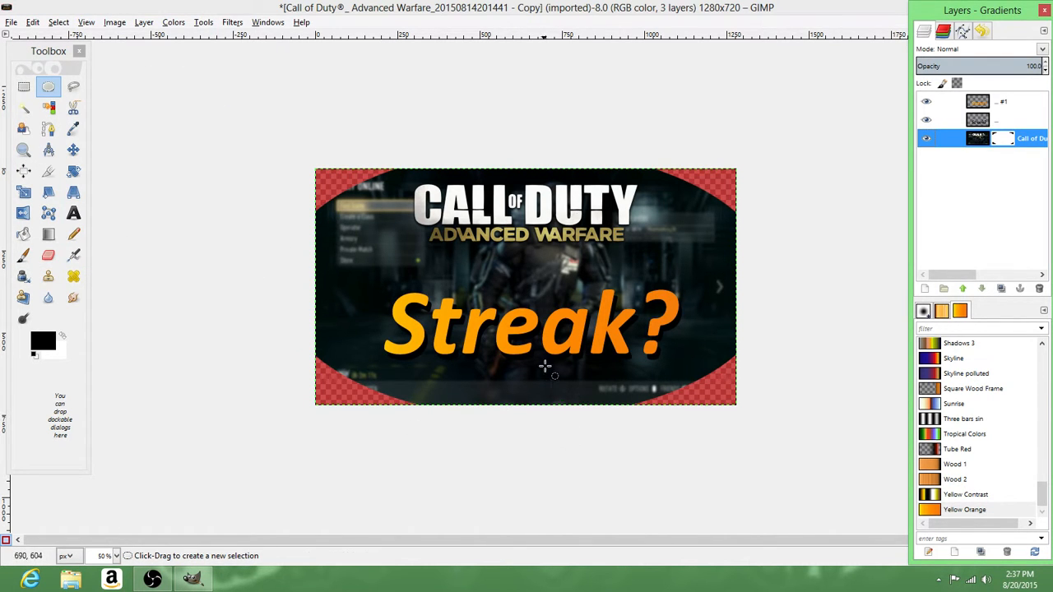
# Soften the oval edge of the background layer's mask with a Gaussian Blur, replacing the default horizontal radius.
pyautogui.click(233, 23)
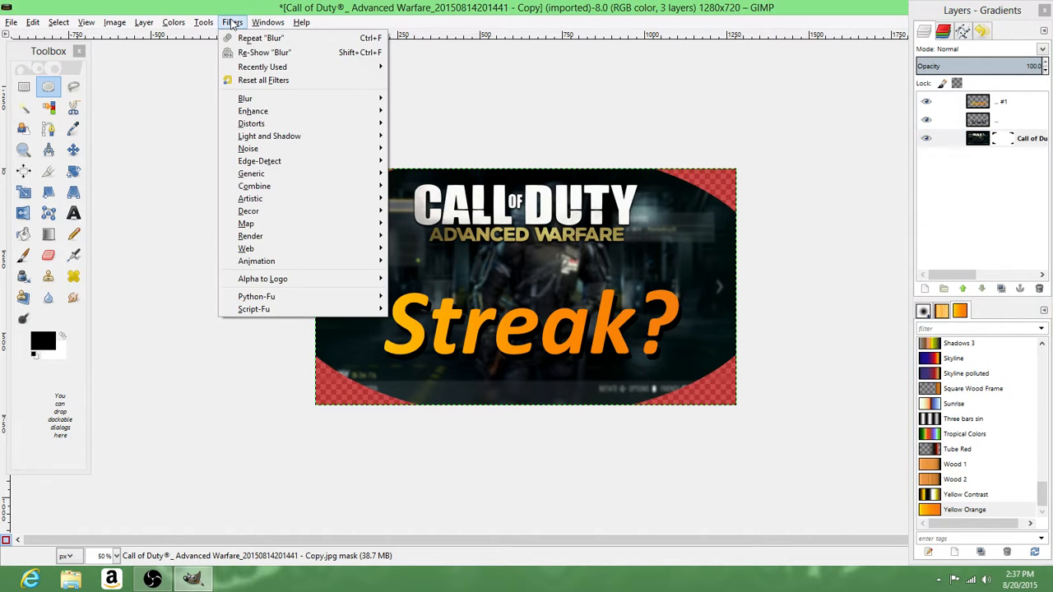
pyautogui.moveTo(245, 98)
pyautogui.click(436, 114)
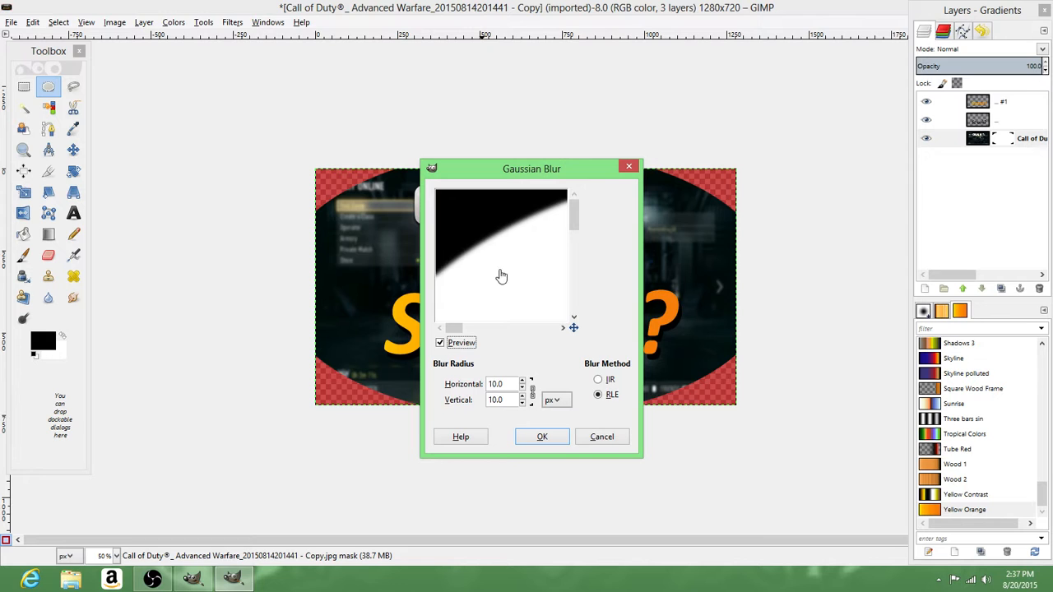
pyautogui.doubleClick(509, 384)
pyautogui.press('BackSpace')
pyautogui.click(542, 437)
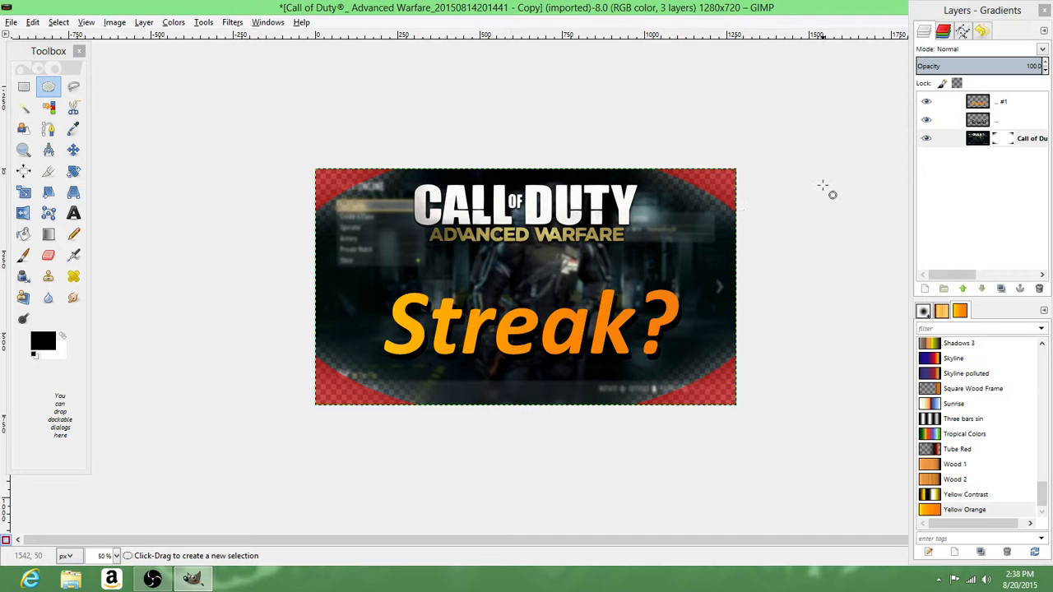
# Create a 1280 × 720 px layer filled with the black foreground color and move it beneath the masked background layer.
pyautogui.rightClick(964, 177)
pyautogui.click(878, 201)
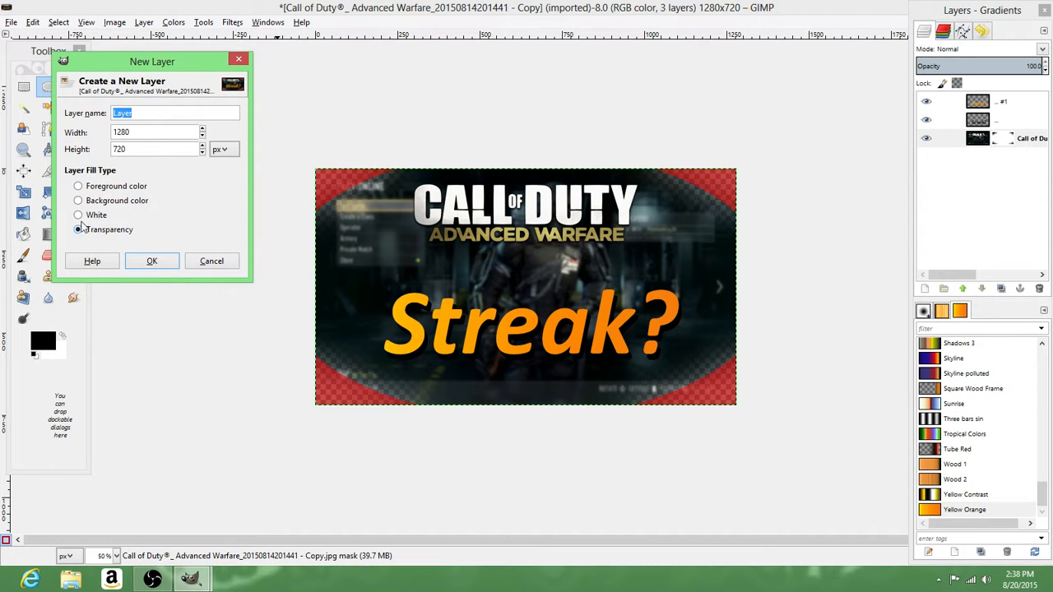
pyautogui.click(78, 187)
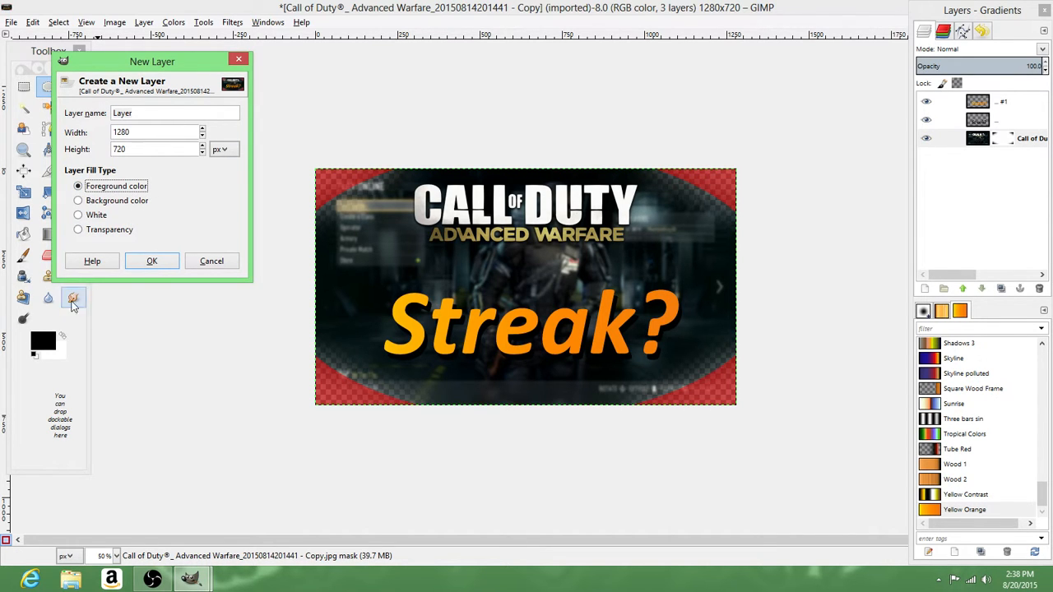
pyautogui.click(148, 262)
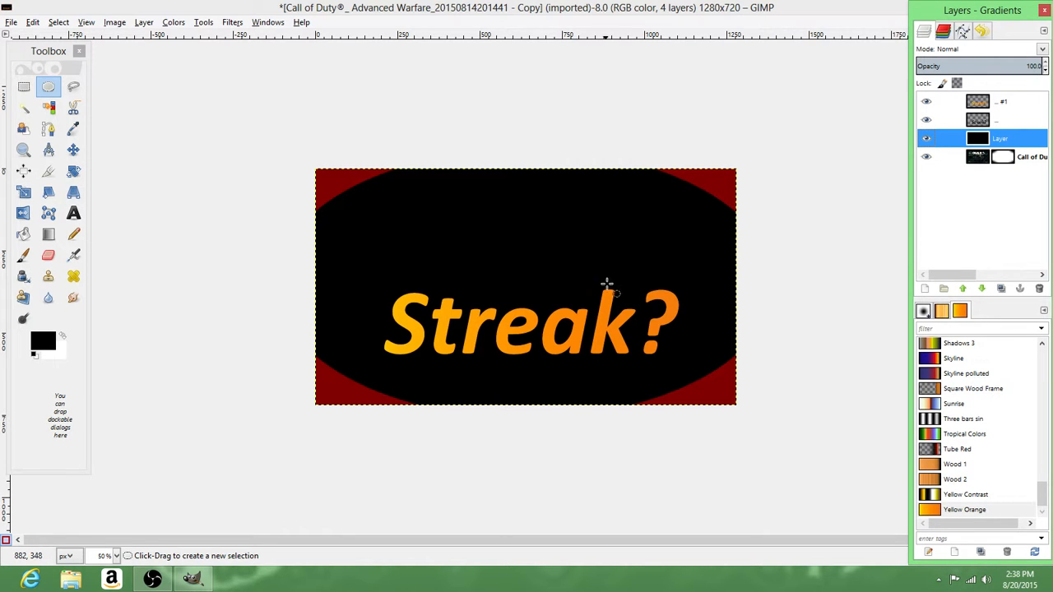
pyautogui.moveTo(1010, 140); pyautogui.dragTo(994, 211)
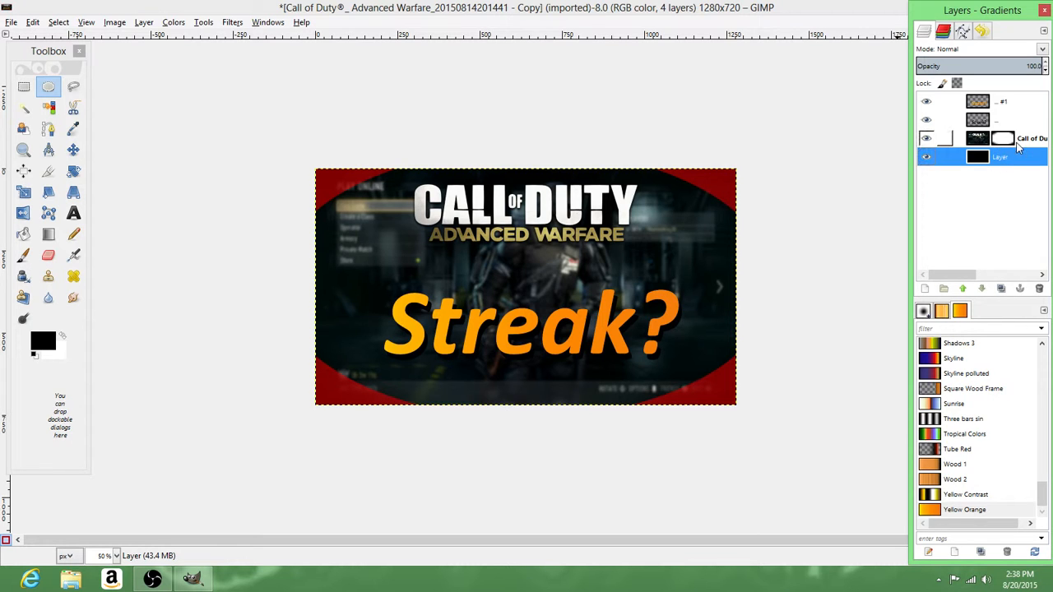
# Turn off Quick Mask, clear the elliptical selection and make the black fill layer active.
pyautogui.click(6, 541)
pyautogui.click(212, 304)
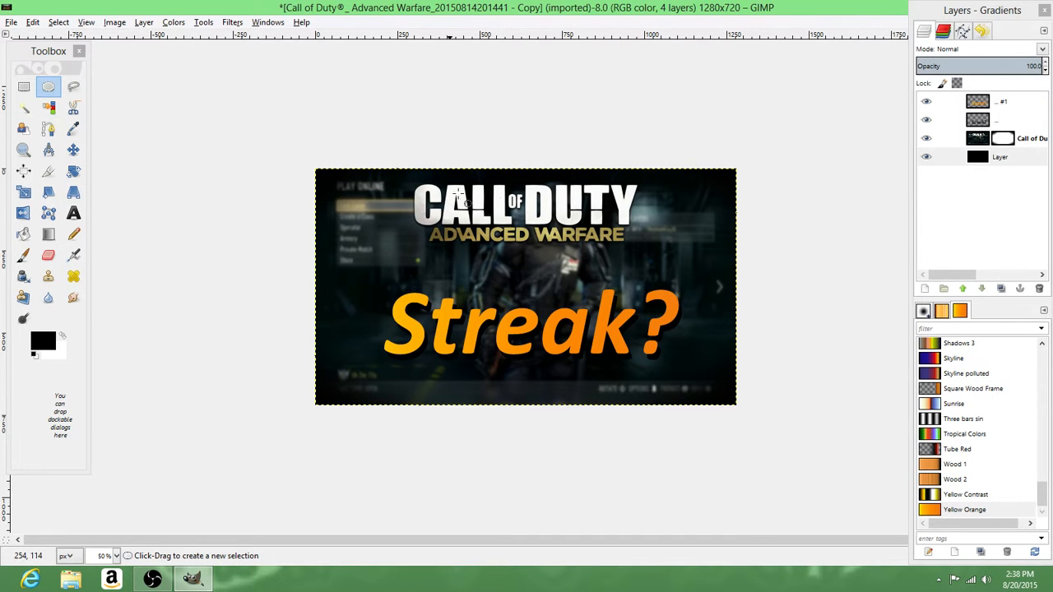
pyautogui.click(999, 156)
# Close the Toolbox and the Layers - Gradients dock, and close the image, discarding its changes.
pyautogui.moveTo(1016, 12); pyautogui.dragTo(934, 15)
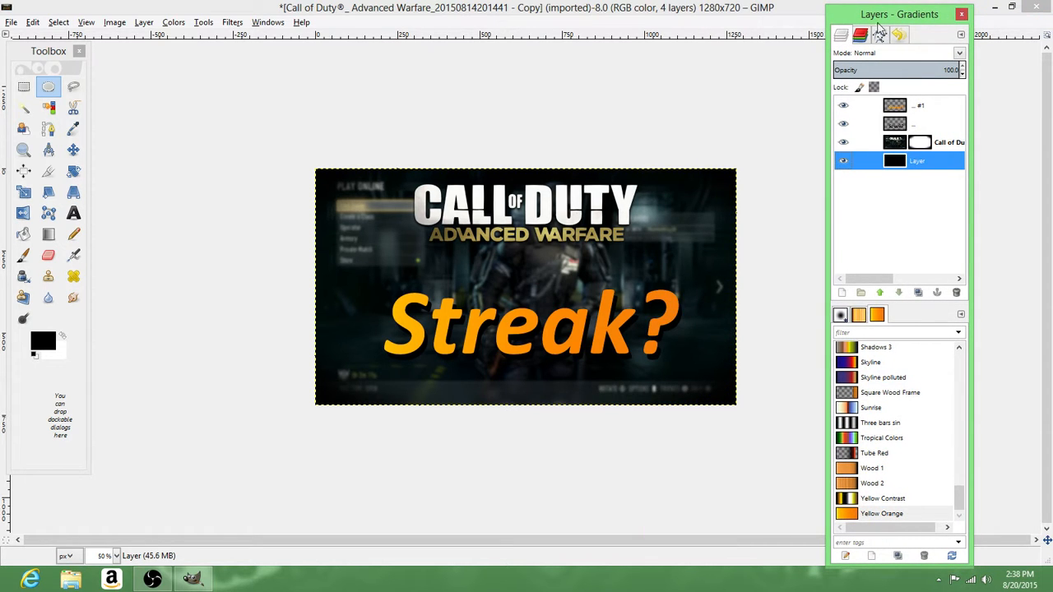
pyautogui.click(79, 50)
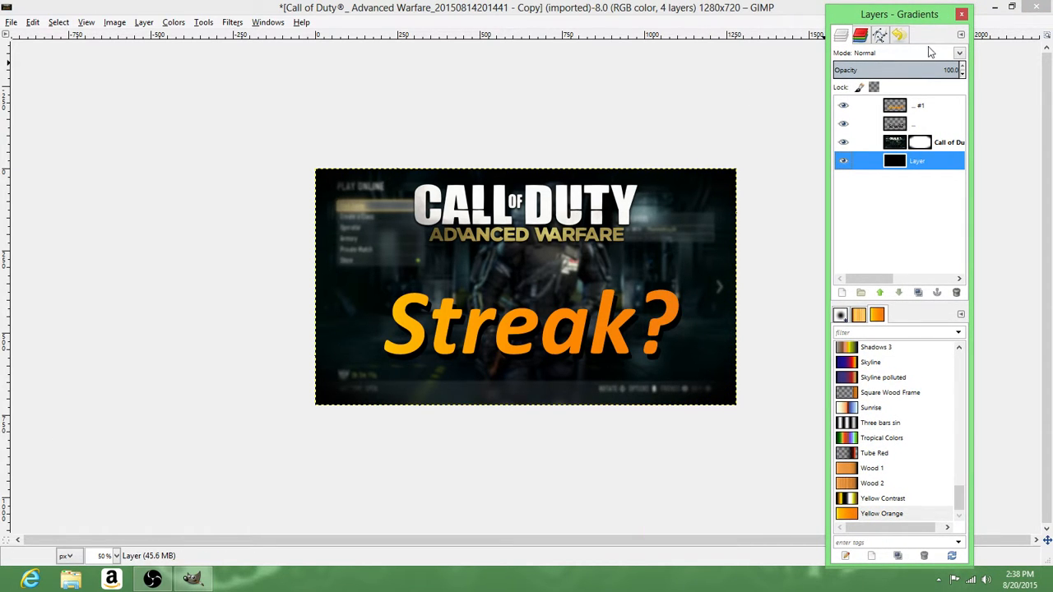
pyautogui.click(960, 14)
pyautogui.click(1036, 8)
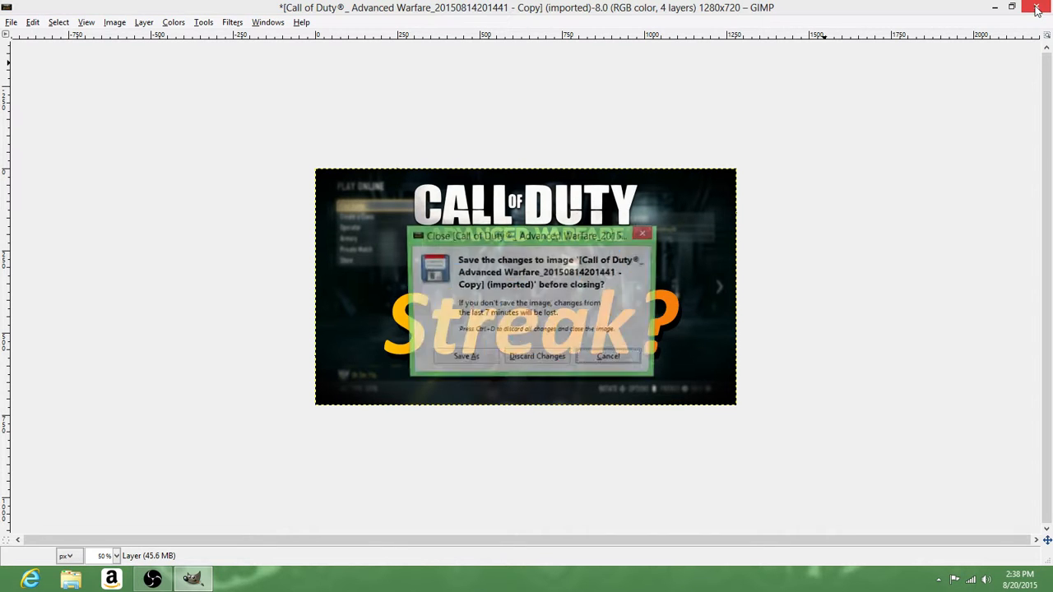
pyautogui.click(536, 356)
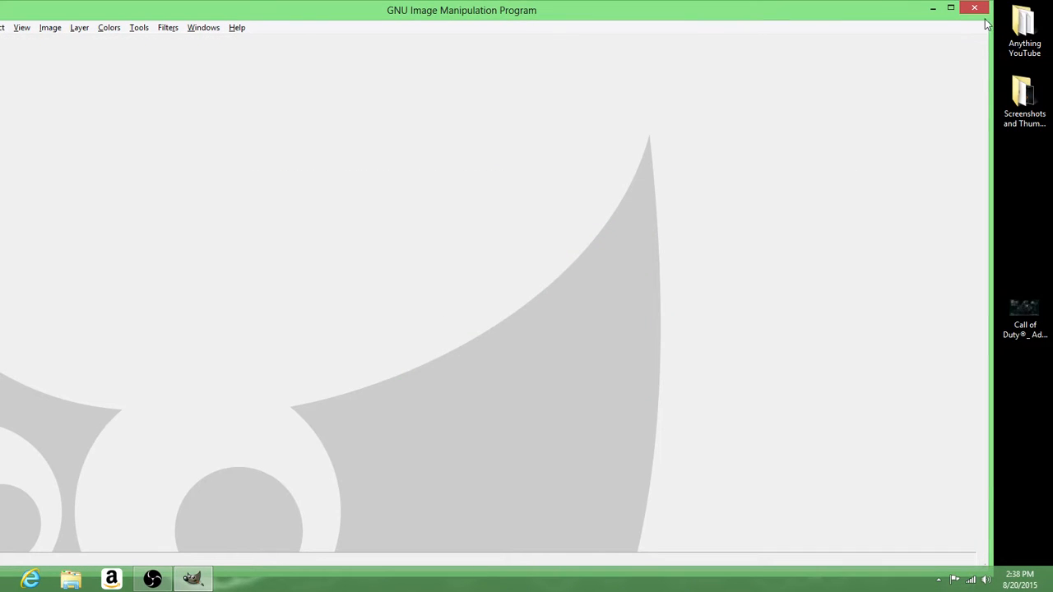
# View the "COD AW Thumbnail for AK-12" PNG from the Screenshots and ThumbNails folder, and close the folder and GIMP.
pyautogui.doubleClick(1019, 97)
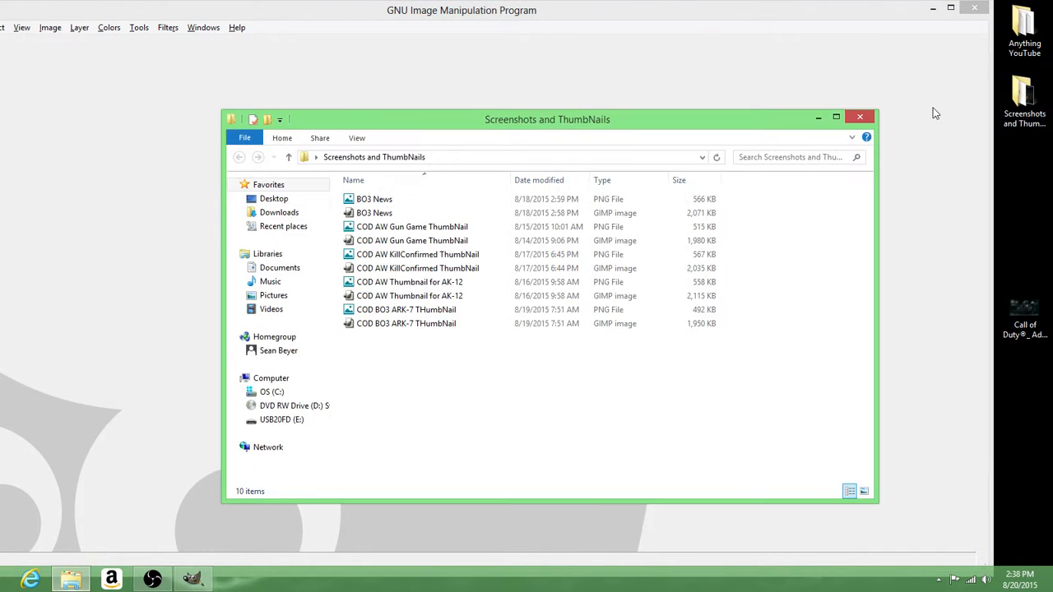
pyautogui.doubleClick(417, 283)
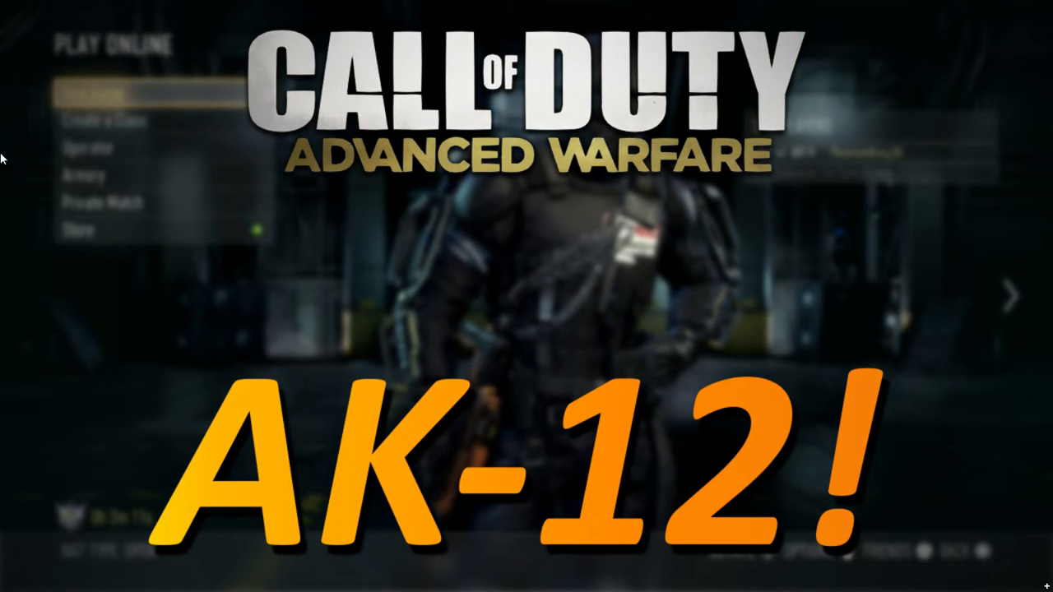
pyautogui.moveTo(2, 6)
pyautogui.click(3, 41)
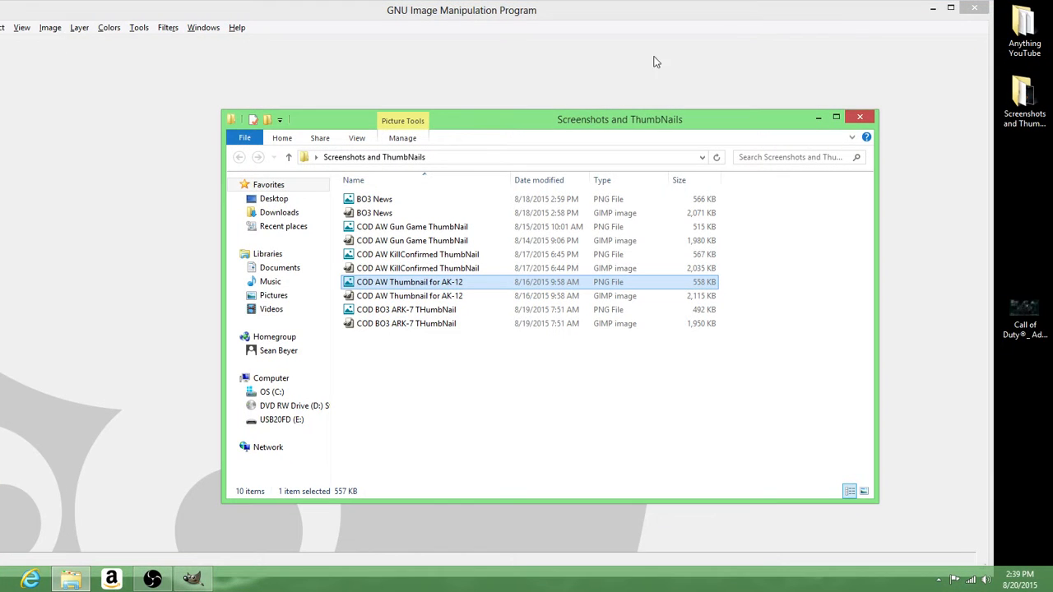
pyautogui.click(855, 119)
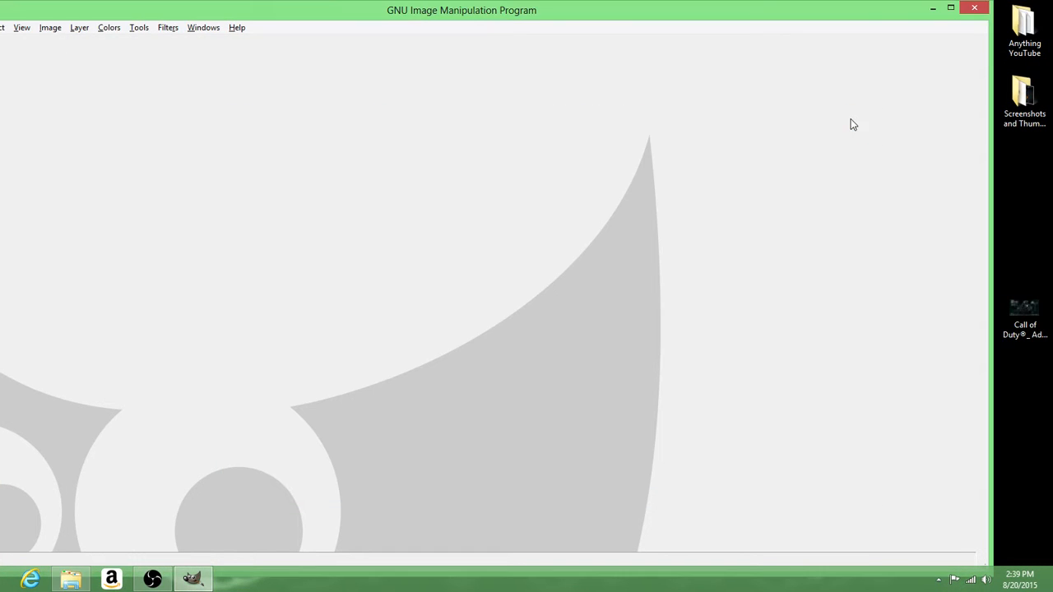
pyautogui.click(973, 10)
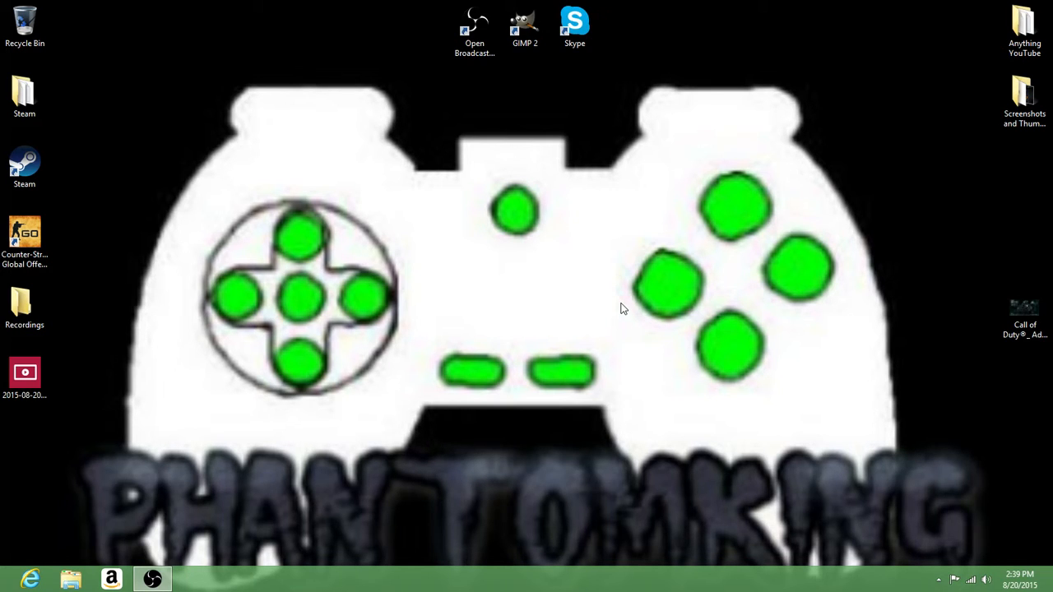
pyautogui.moveTo(520, 41); pyautogui.dragTo(519, 320)
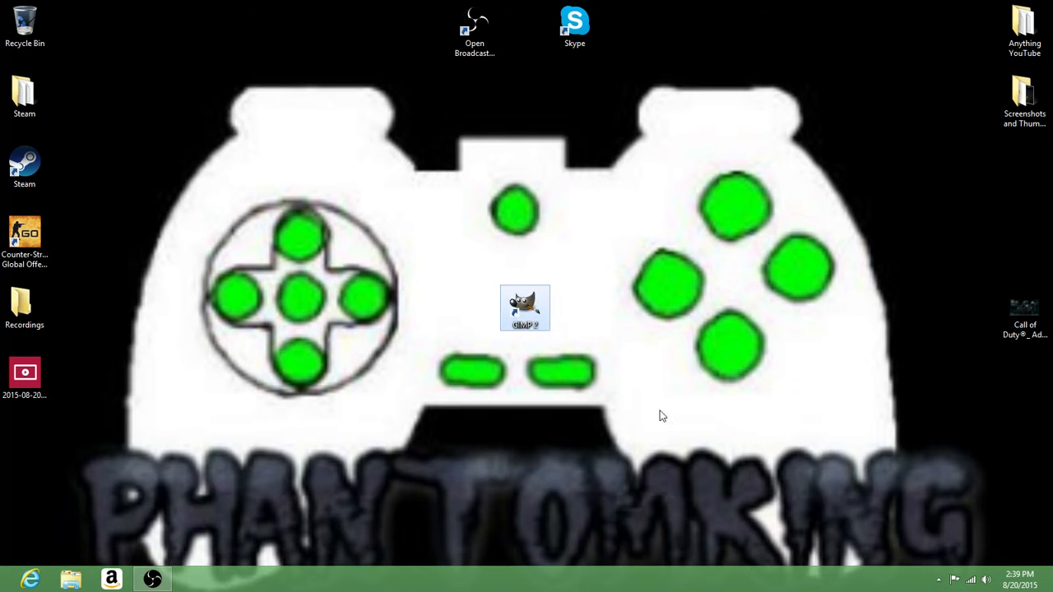
pyautogui.moveTo(471, 240); pyautogui.dragTo(530, 355)
pyautogui.moveTo(456, 260); pyautogui.dragTo(517, 252)
pyautogui.moveTo(466, 212); pyautogui.dragTo(608, 398)
pyautogui.moveTo(525, 309); pyautogui.dragTo(525, 26)
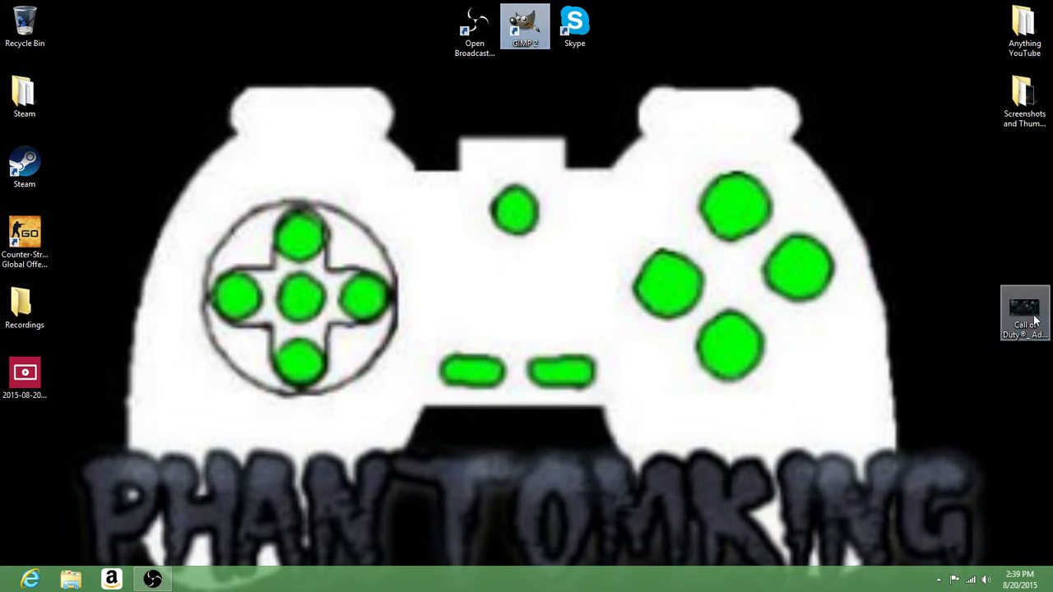
# Move the Call of Duty screenshot file from the desktop into the Screenshots and ThumbNails folder.
pyautogui.moveTo(1034, 321); pyautogui.dragTo(1028, 99)
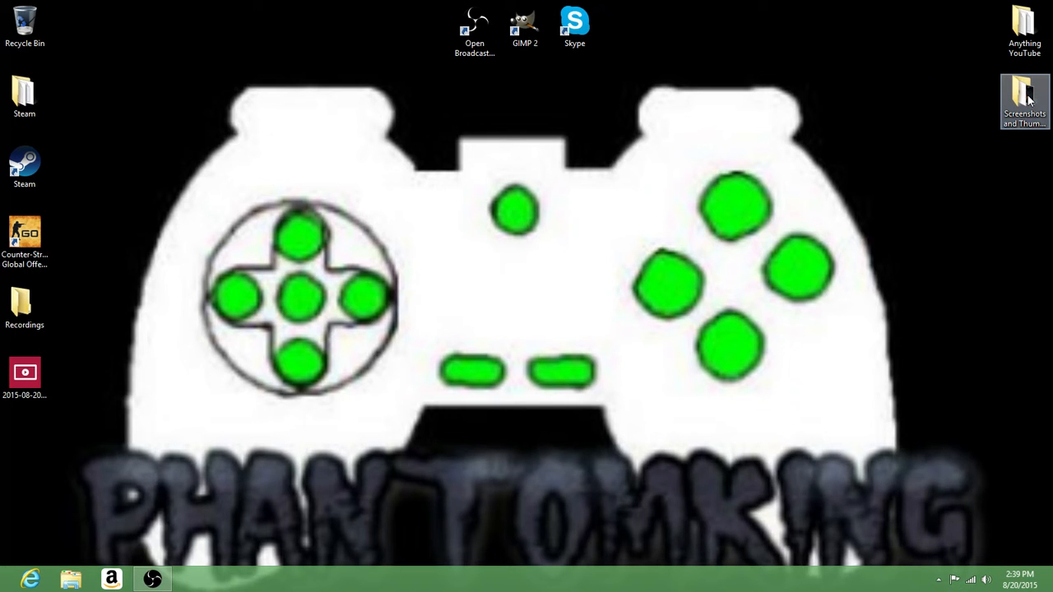